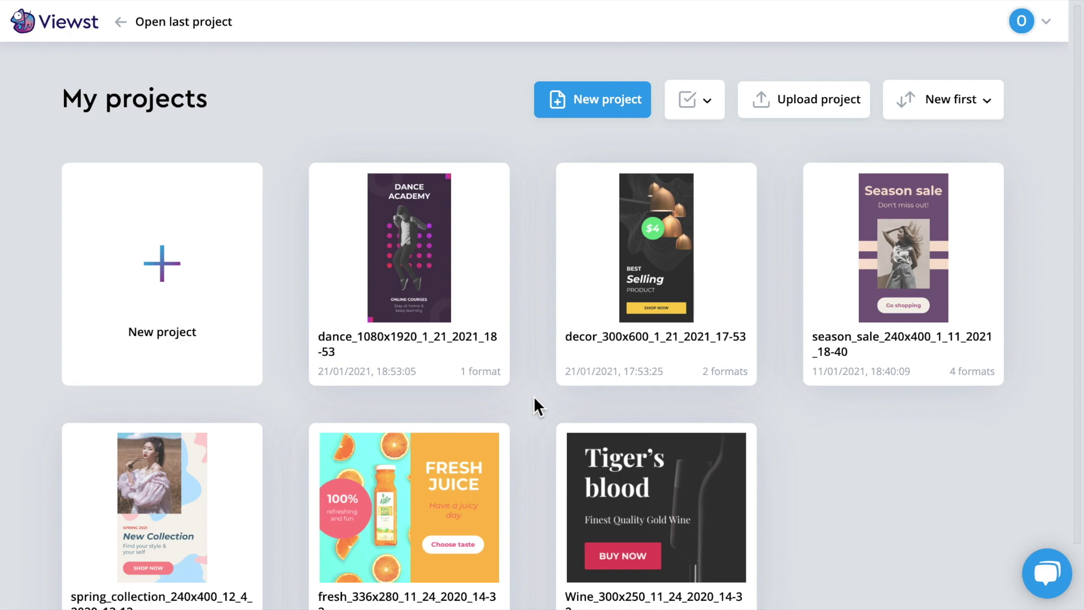
Create a new Display > Mobile 300×250 banner project from the blank '+' template.
{"action": "left_click", "coordinate": [575, 102]}
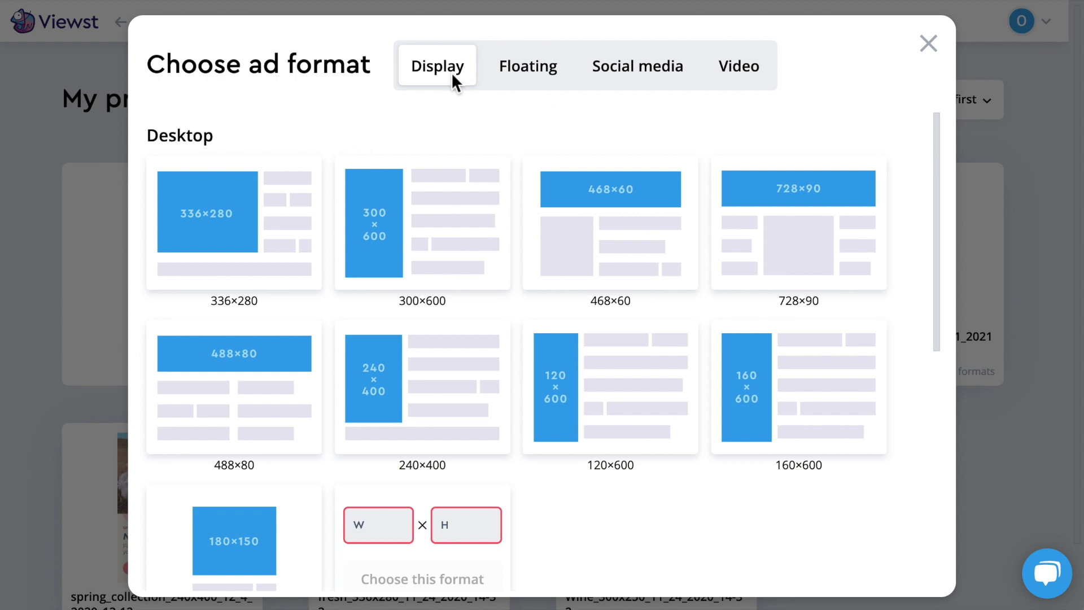
{"action": "left_click", "coordinate": [621, 84]}
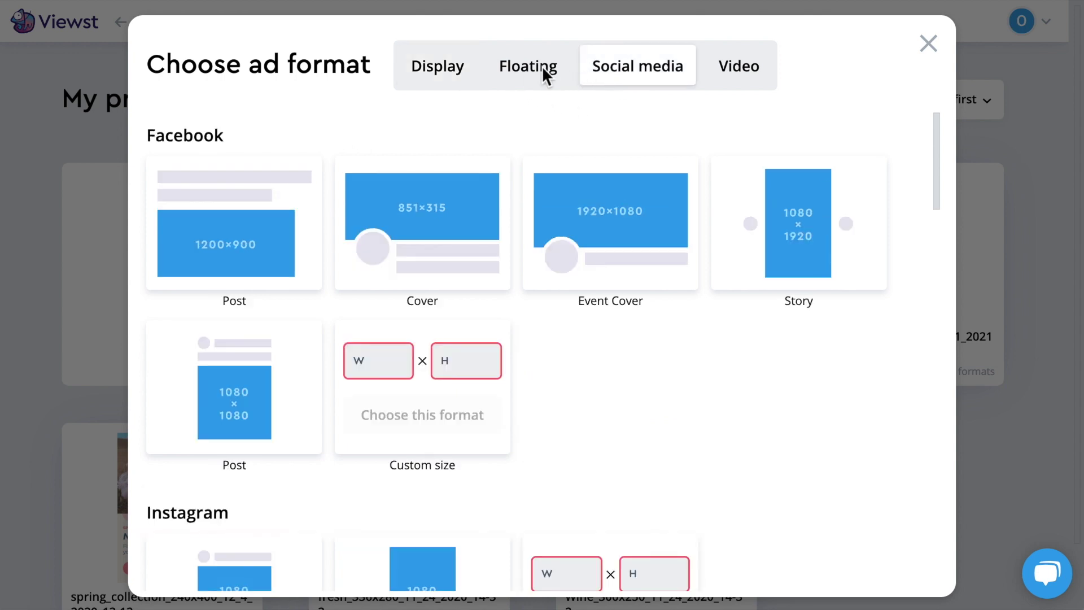
{"action": "left_click", "coordinate": [542, 66]}
{"action": "left_click", "coordinate": [743, 66]}
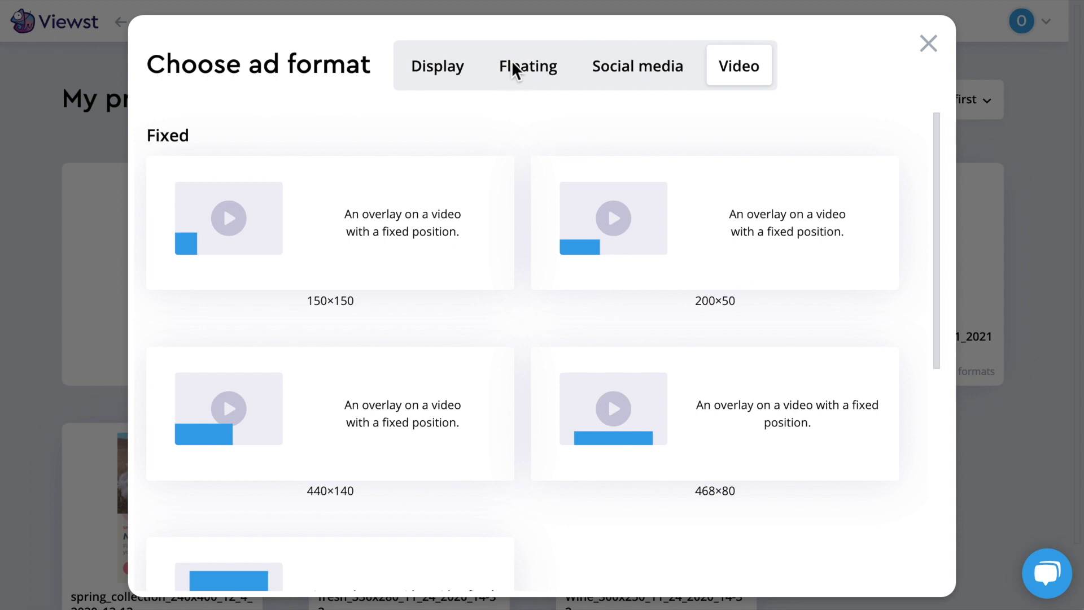
{"action": "left_click", "coordinate": [438, 68]}
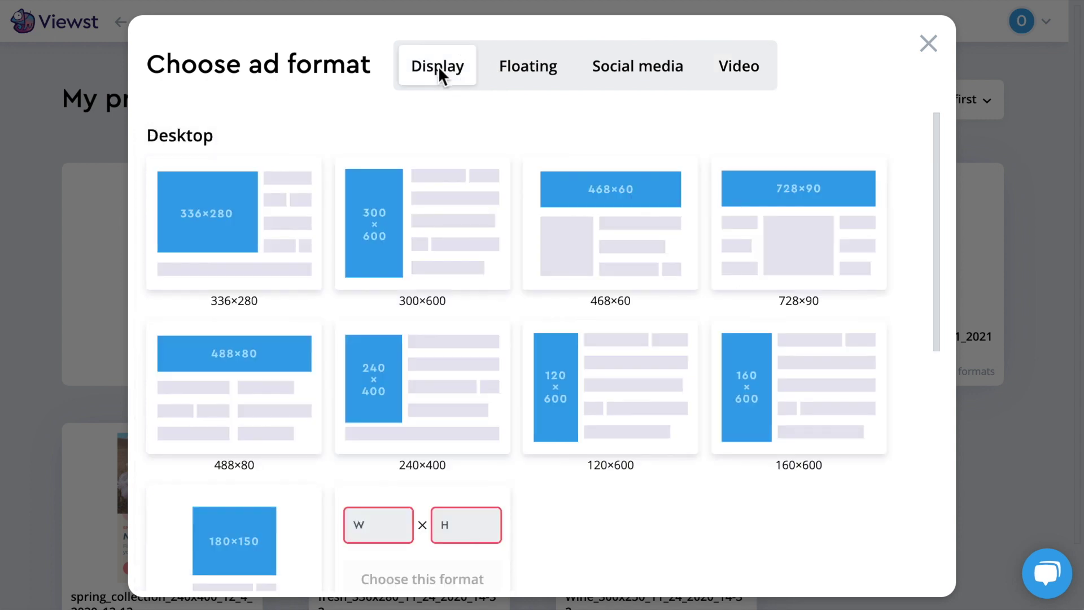
{"action": "scroll", "coordinate": [520, 144], "scroll_direction": "down", "scroll_amount": 8}
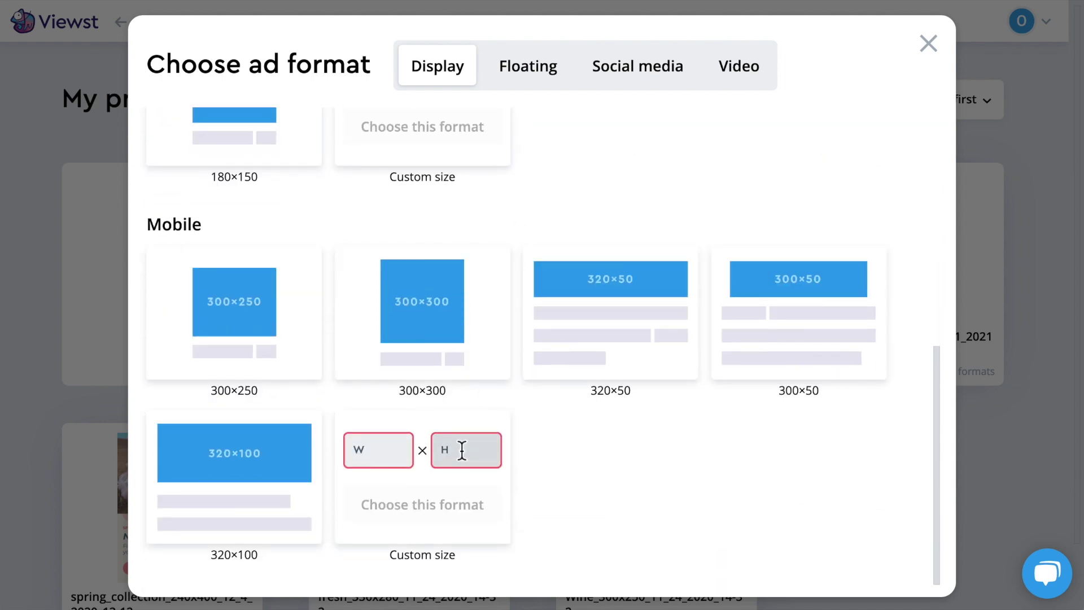
{"action": "left_click", "coordinate": [280, 321]}
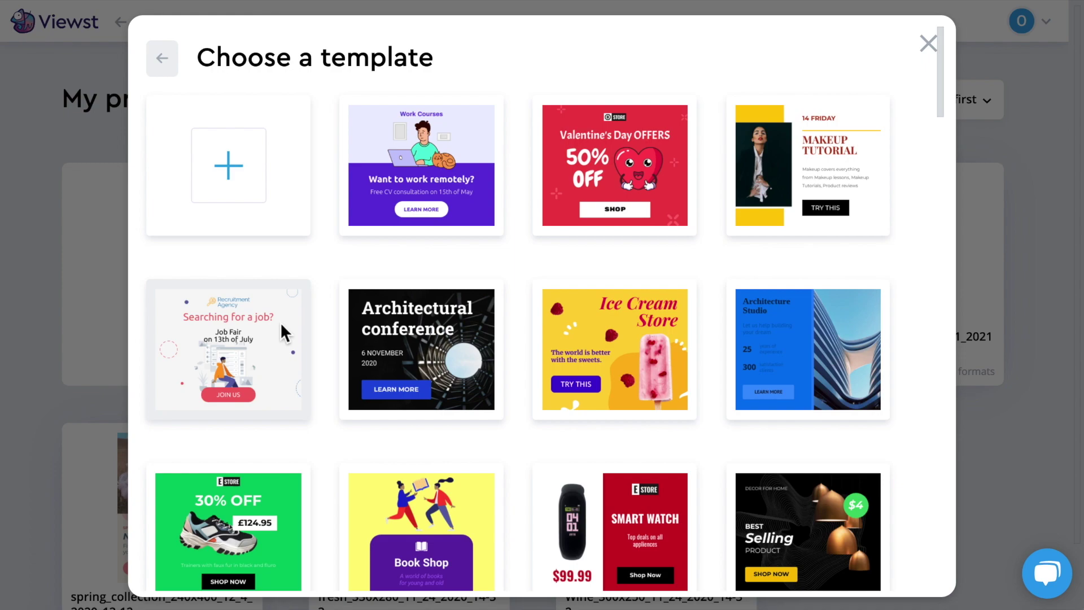
{"action": "scroll", "coordinate": [520, 296], "scroll_direction": "down", "scroll_amount": 8}
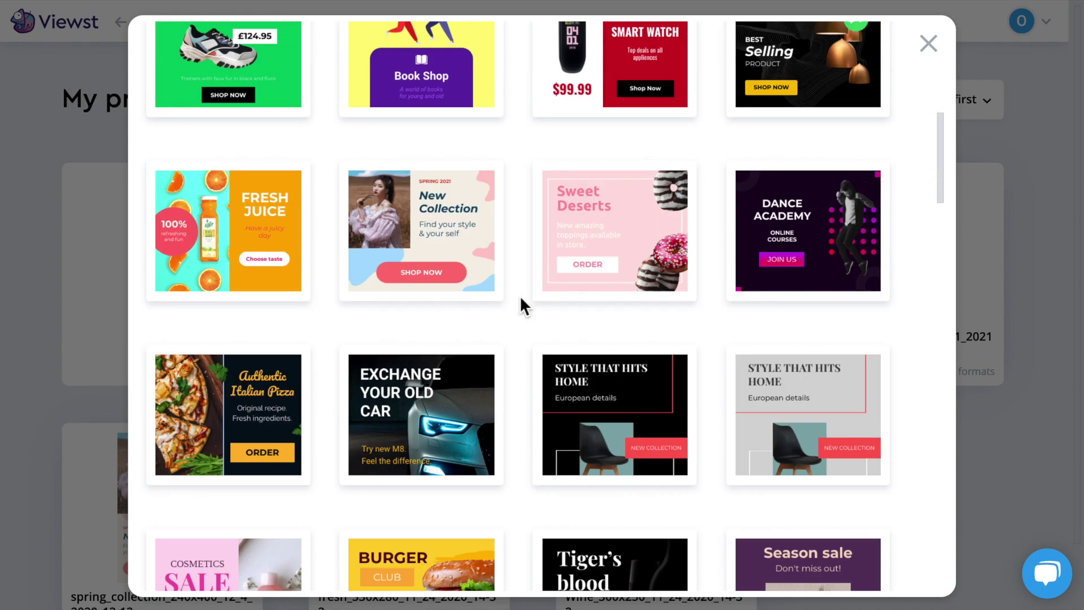
{"action": "scroll", "coordinate": [520, 300], "scroll_direction": "down", "scroll_amount": 6}
{"action": "scroll", "coordinate": [521, 300], "scroll_direction": "up", "scroll_amount": 9}
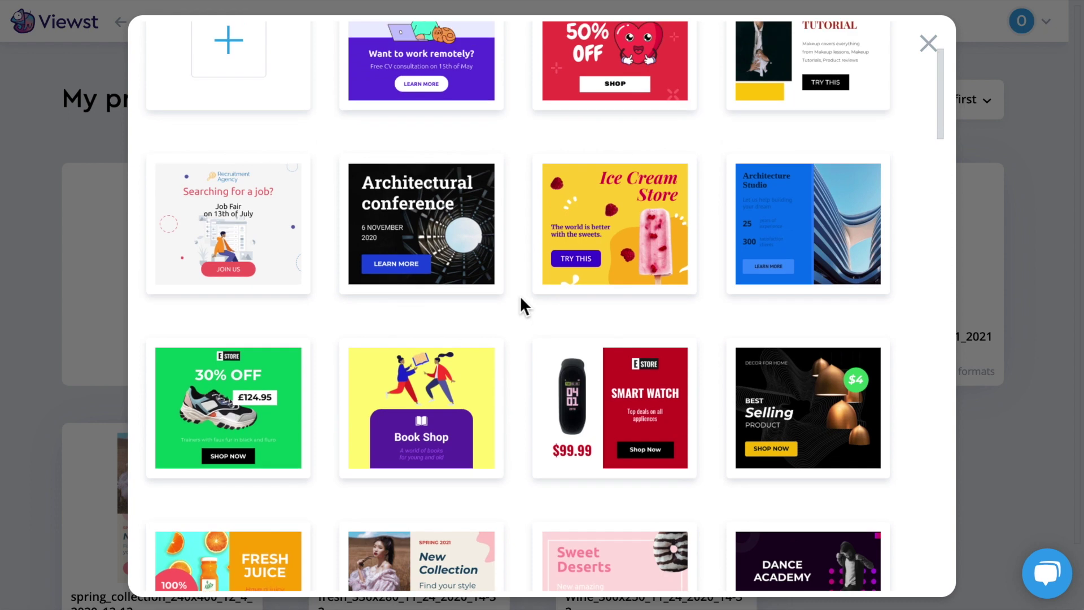
{"action": "scroll", "coordinate": [521, 299], "scroll_direction": "up", "scroll_amount": 2}
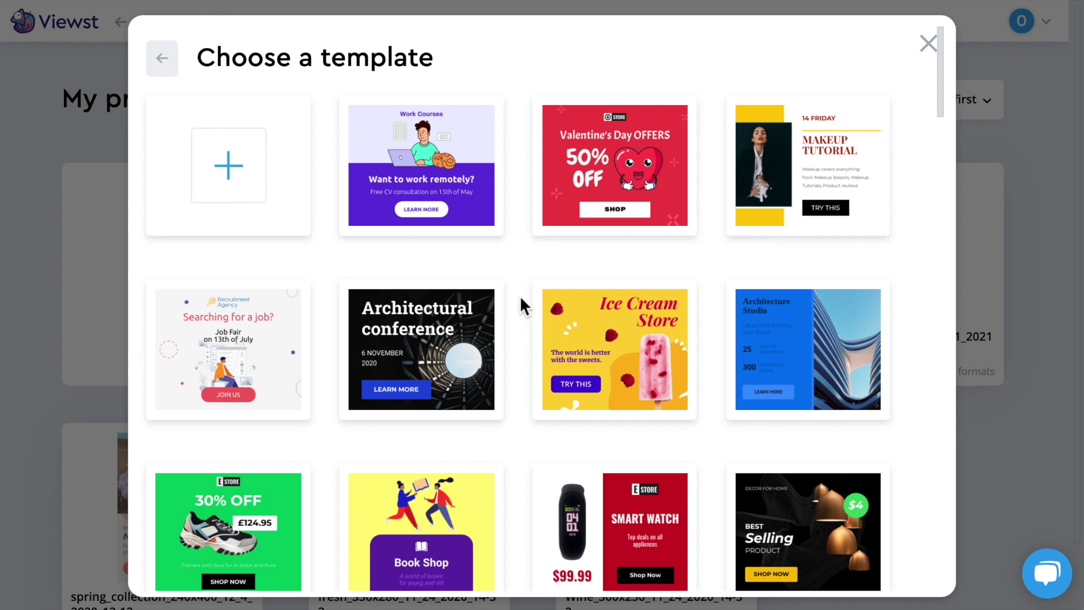
{"action": "left_click", "coordinate": [227, 178]}
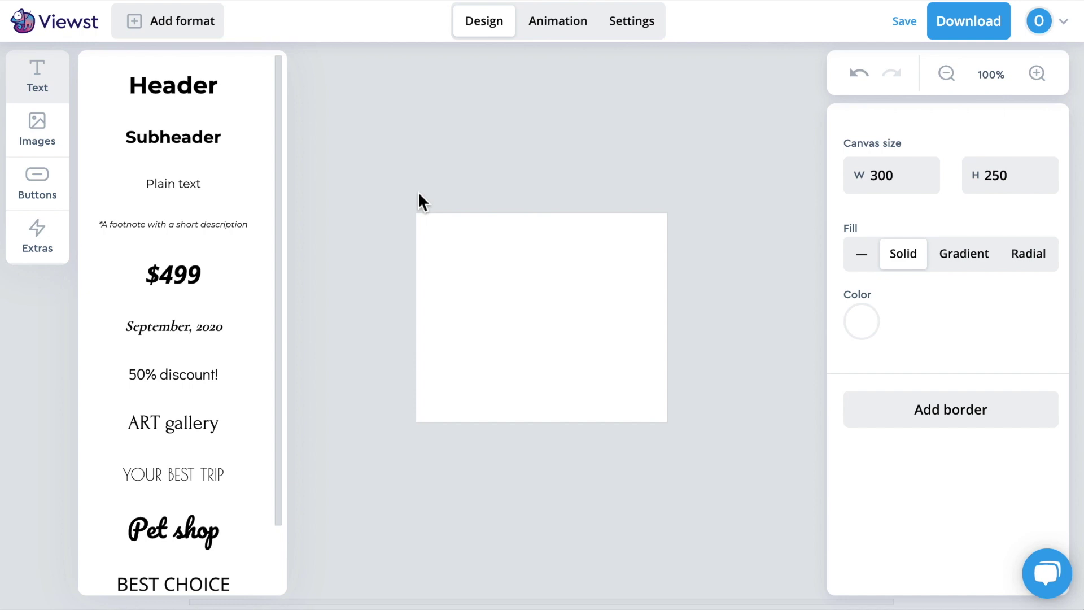
Add a 'Yoga classes' header, enlarge it to 180×80 and move it to the top-left.
{"action": "left_click_drag", "start_coordinate": [138, 85], "coordinate": [524, 297]}
{"action": "double_click", "coordinate": [523, 296]}
{"action": "type", "text": "Yoga classes"}
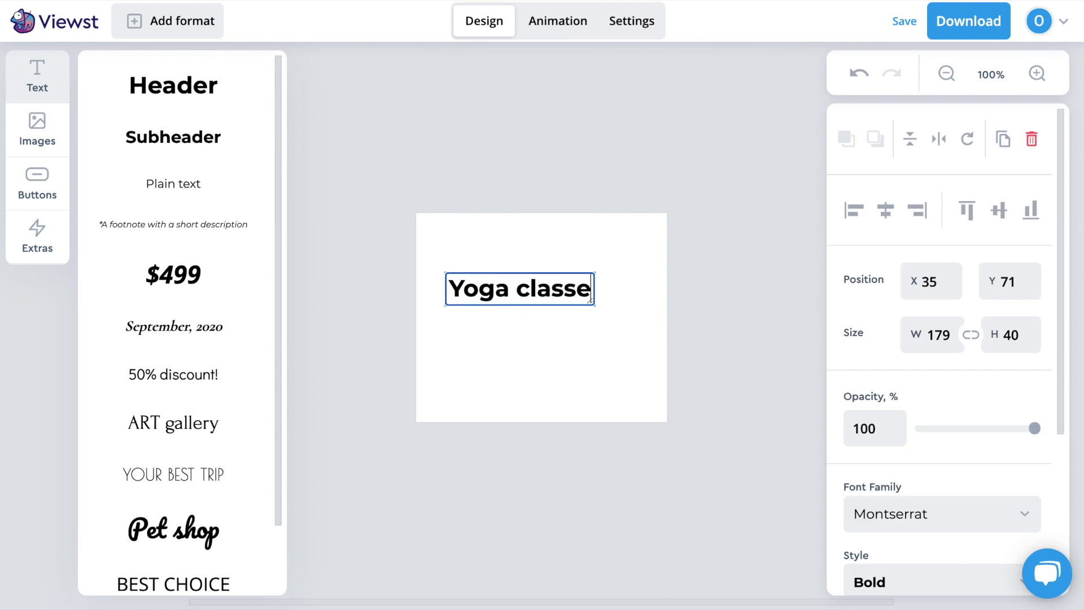
{"action": "left_click", "coordinate": [545, 336]}
{"action": "left_click", "coordinate": [554, 303]}
{"action": "left_click_drag", "start_coordinate": [593, 316], "coordinate": [588, 333]}
{"action": "left_click_drag", "start_coordinate": [545, 300], "coordinate": [533, 279]}
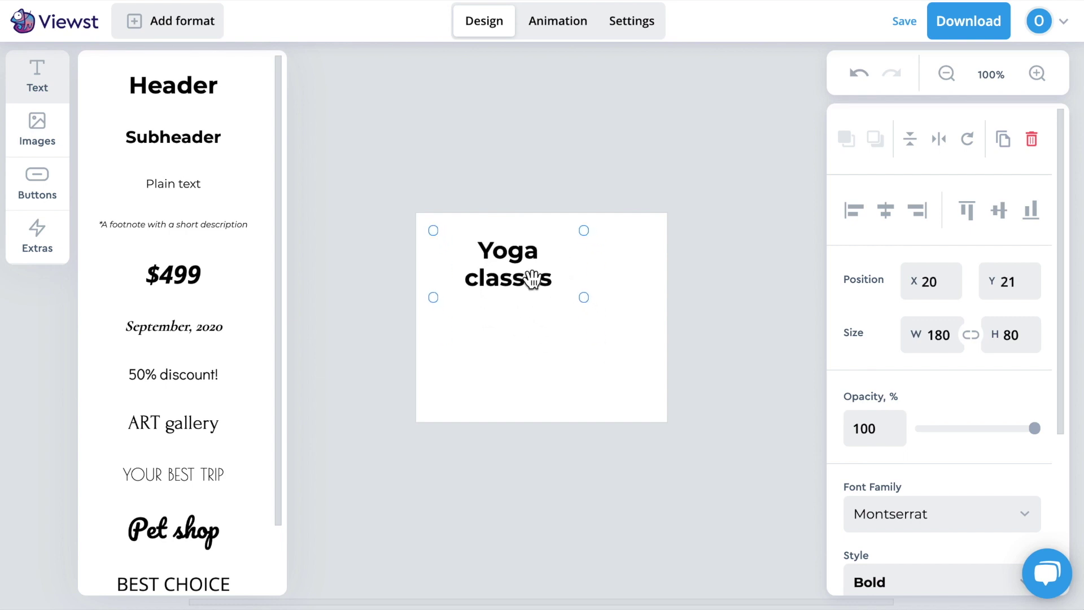
Add a plain text line 'Every Saturday at 5 PM' just below the title.
{"action": "left_click_drag", "start_coordinate": [195, 188], "coordinate": [500, 344]}
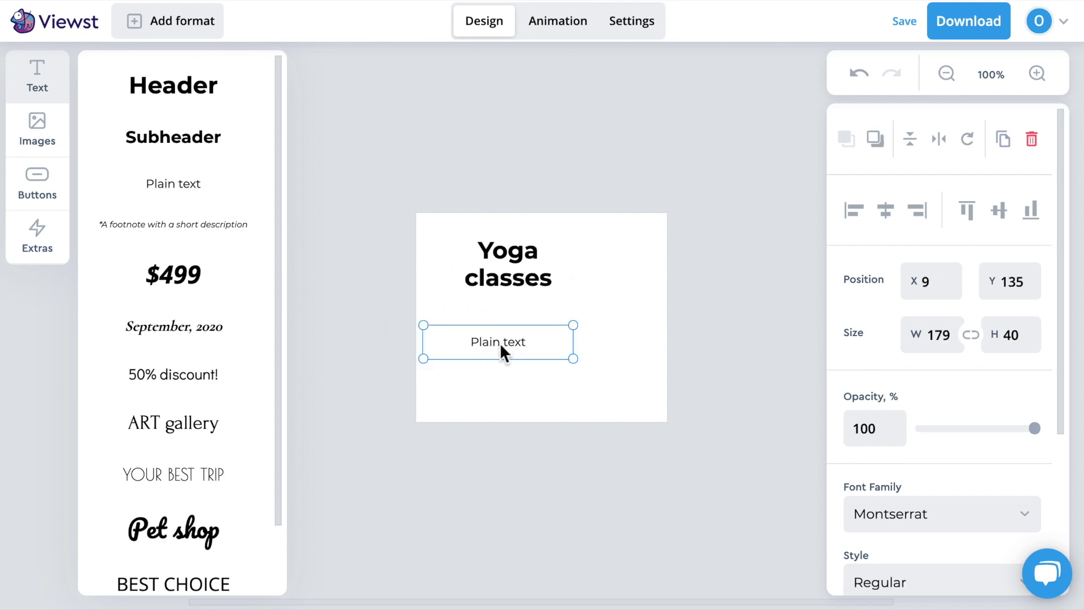
{"action": "double_click", "coordinate": [502, 348]}
{"action": "type", "text": "Every "}
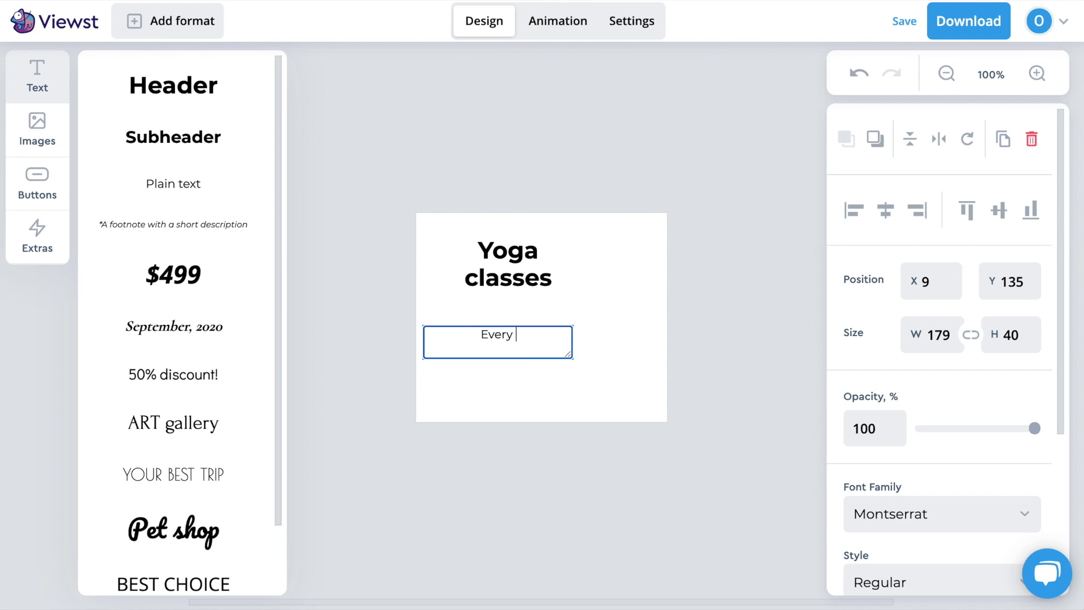
{"action": "type", "text": "Saturday at 5 PM"}
{"action": "left_click", "coordinate": [530, 425]}
{"action": "left_click", "coordinate": [510, 355]}
{"action": "left_click_drag", "start_coordinate": [510, 354], "coordinate": [504, 332]}
{"action": "left_click", "coordinate": [503, 281]}
{"action": "scroll", "coordinate": [970, 474], "scroll_direction": "down", "scroll_amount": 5}
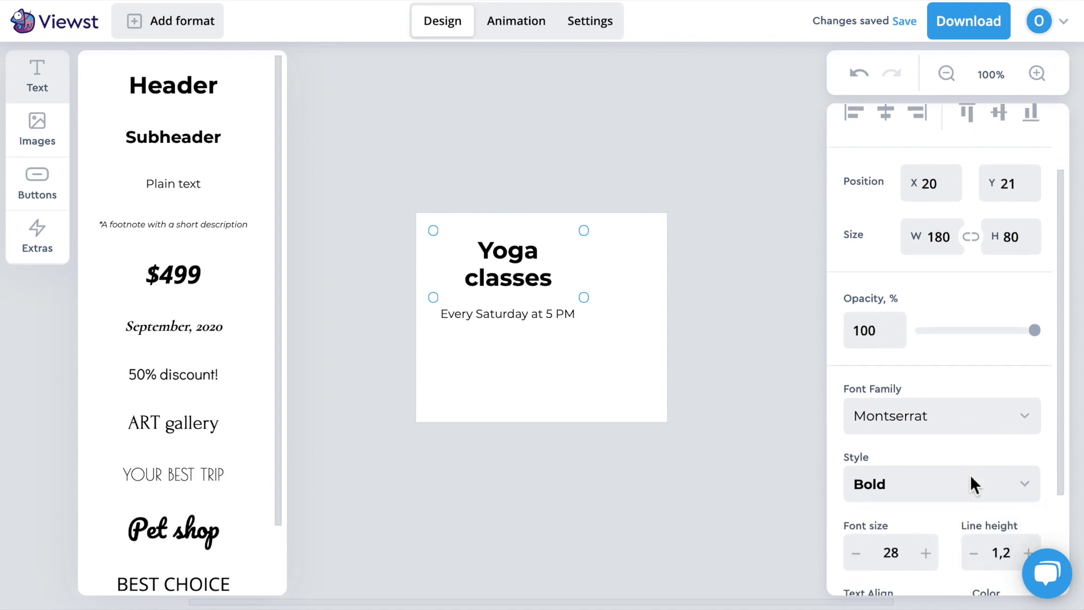
Set the title font to Abril Fatface in vivid blue (0412ff).
{"action": "left_click", "coordinate": [939, 301]}
{"action": "scroll", "coordinate": [933, 230], "scroll_direction": "down", "scroll_amount": 10}
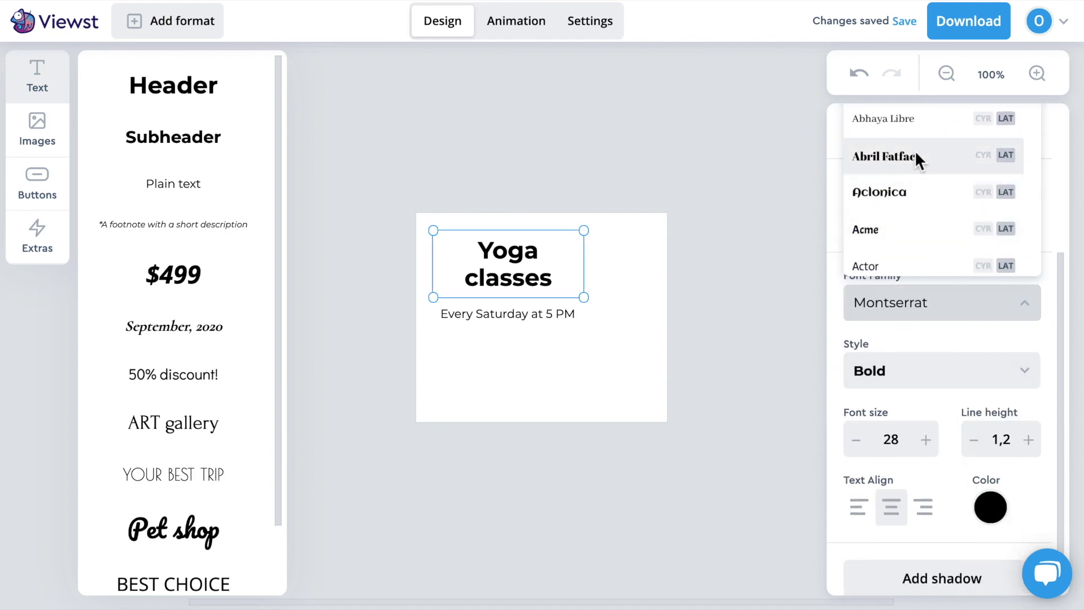
{"action": "left_click", "coordinate": [915, 151]}
{"action": "left_click", "coordinate": [989, 491]}
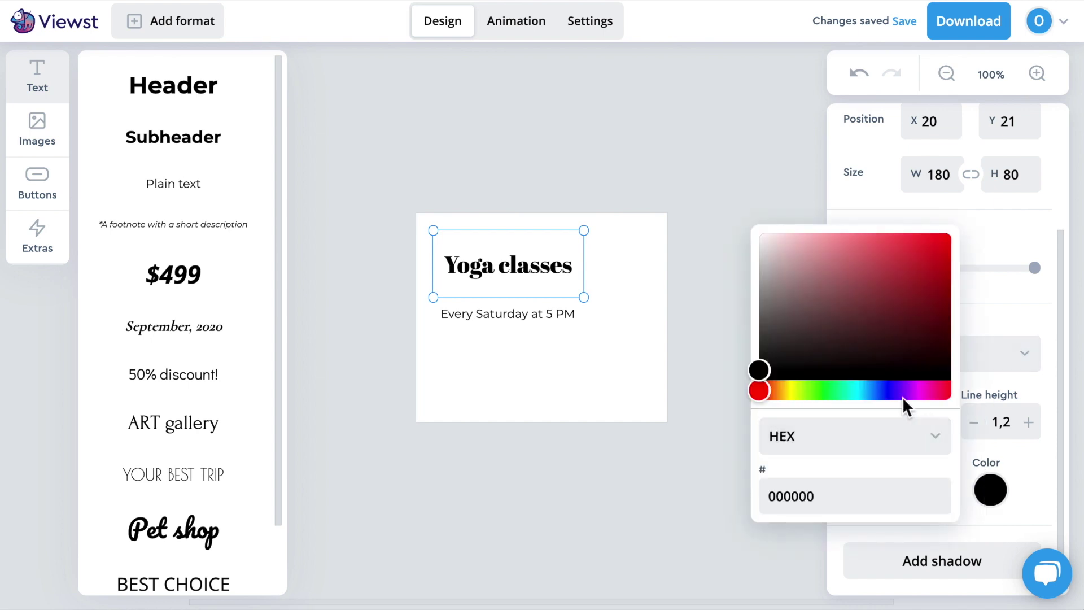
{"action": "left_click", "coordinate": [887, 390]}
{"action": "left_click_drag", "start_coordinate": [909, 286], "coordinate": [951, 205]}
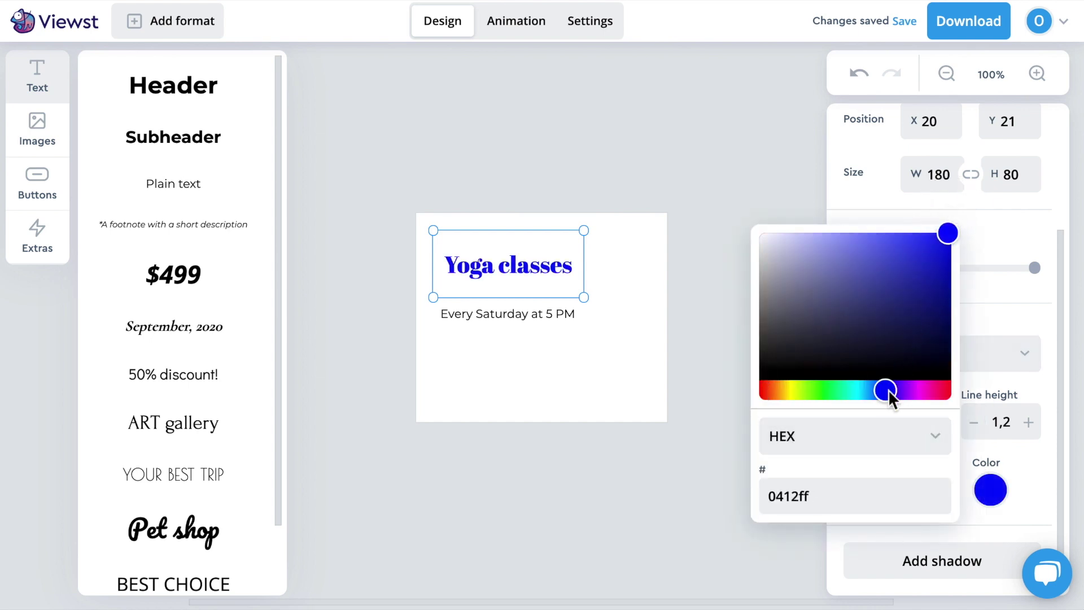
{"action": "left_click", "coordinate": [1024, 488]}
Give the title line height 1.0, font size 40 and left alignment.
{"action": "left_click", "coordinate": [974, 423]}
{"action": "left_click", "coordinate": [974, 422]}
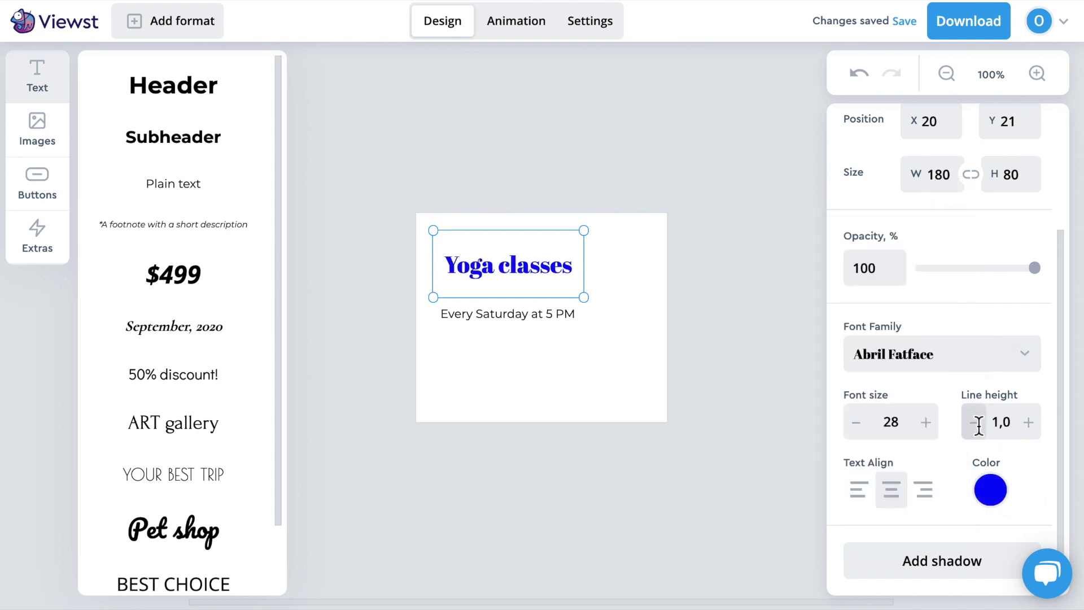
{"action": "left_click", "coordinate": [927, 423]}
{"action": "left_click", "coordinate": [926, 422]}
{"action": "left_click", "coordinate": [926, 422]}
{"action": "left_click", "coordinate": [926, 422]}
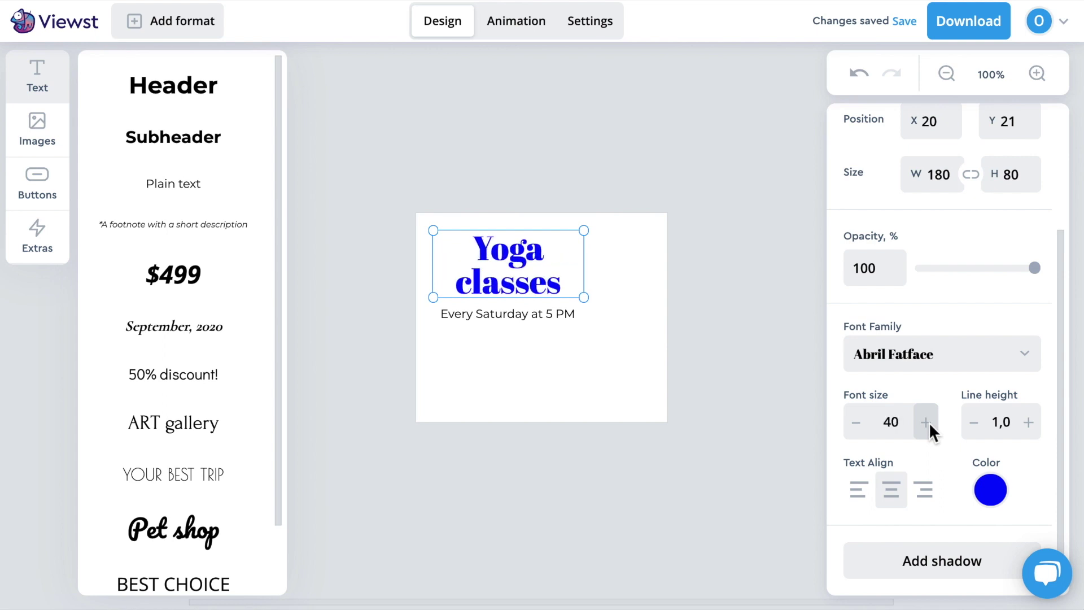
{"action": "left_click", "coordinate": [859, 489]}
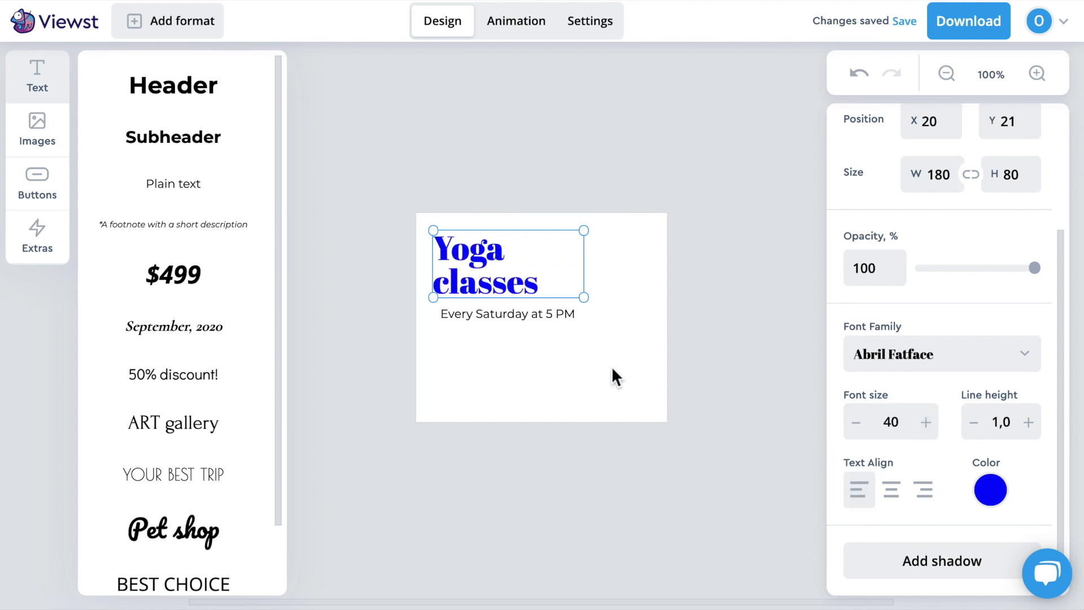
Left-align the 'Every Saturday at 5 PM' subtitle.
{"action": "left_click", "coordinate": [540, 323]}
{"action": "scroll", "coordinate": [903, 504], "scroll_direction": "down", "scroll_amount": 4}
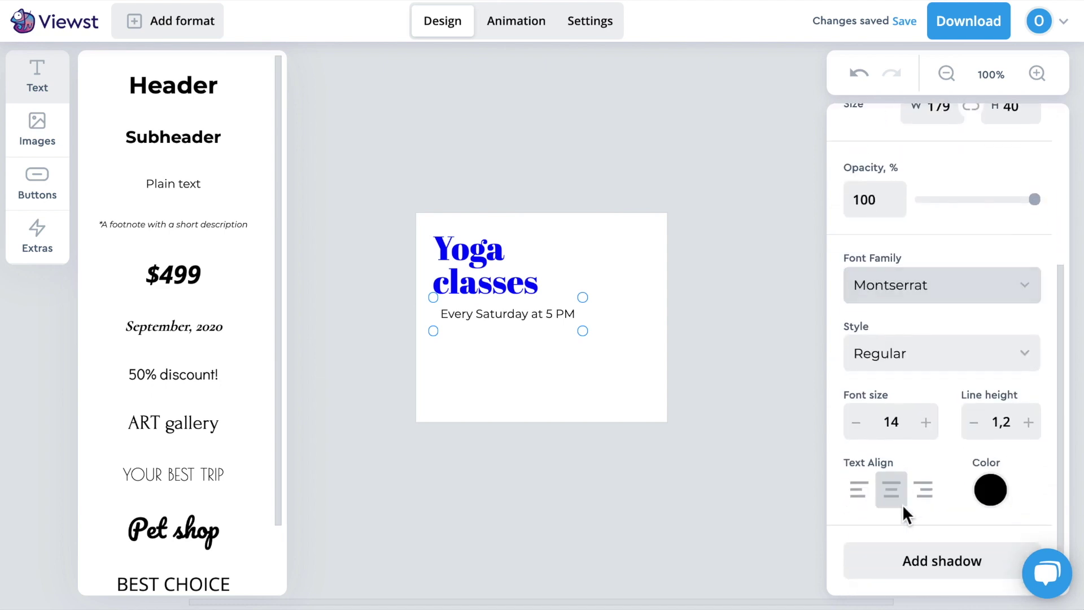
{"action": "left_click", "coordinate": [863, 488]}
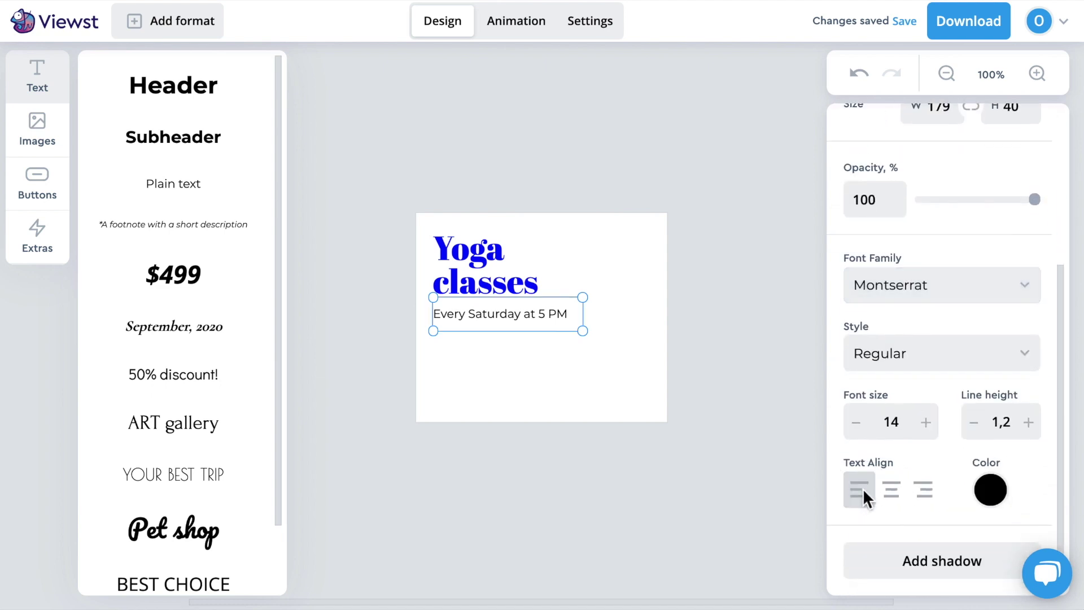
{"action": "left_click", "coordinate": [656, 405]}
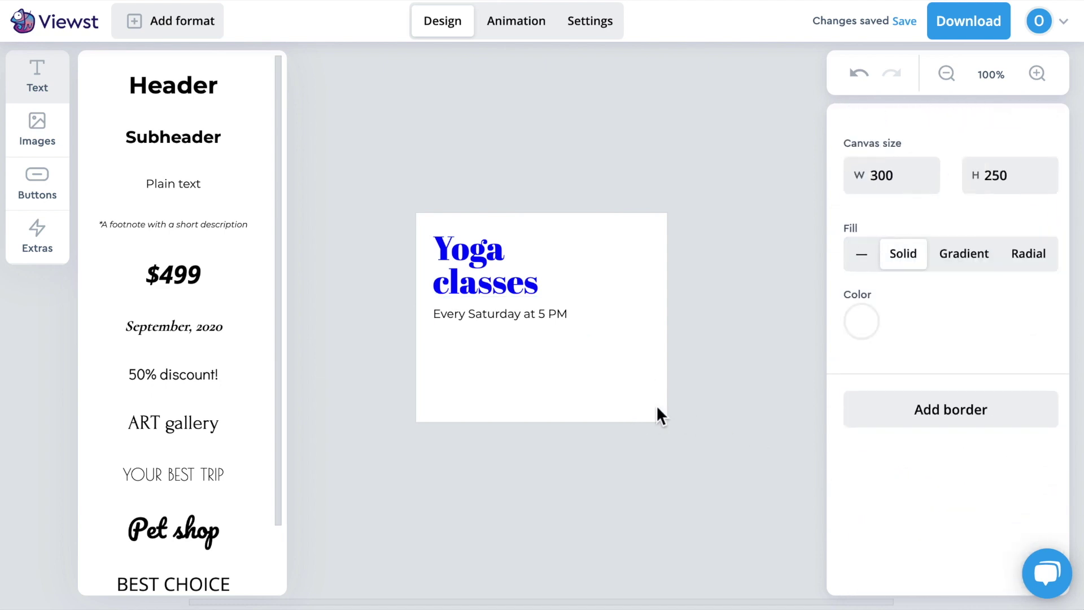
Fill the banner background with an off-white to pale peach gradient.
{"action": "left_click", "coordinate": [960, 254]}
{"action": "left_click", "coordinate": [863, 323]}
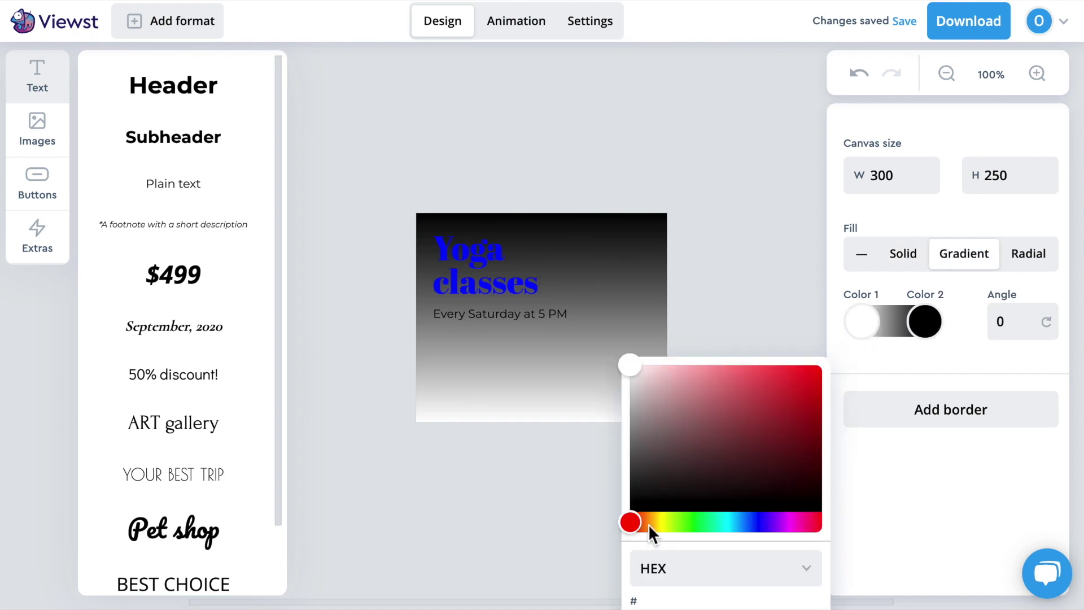
{"action": "left_click_drag", "start_coordinate": [649, 526], "coordinate": [656, 525]}
{"action": "left_click_drag", "start_coordinate": [640, 370], "coordinate": [641, 377]}
{"action": "left_click", "coordinate": [926, 323]}
{"action": "left_click_drag", "start_coordinate": [705, 521], "coordinate": [711, 523]}
{"action": "left_click_drag", "start_coordinate": [727, 377], "coordinate": [721, 373]}
{"action": "left_click", "coordinate": [721, 333]}
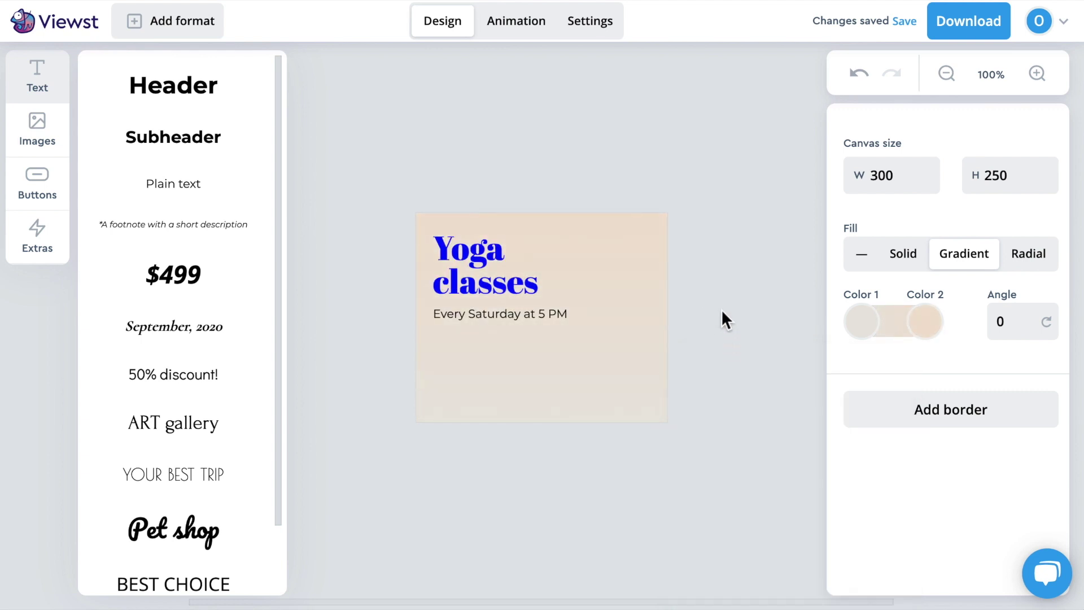
{"action": "left_click", "coordinate": [42, 127]}
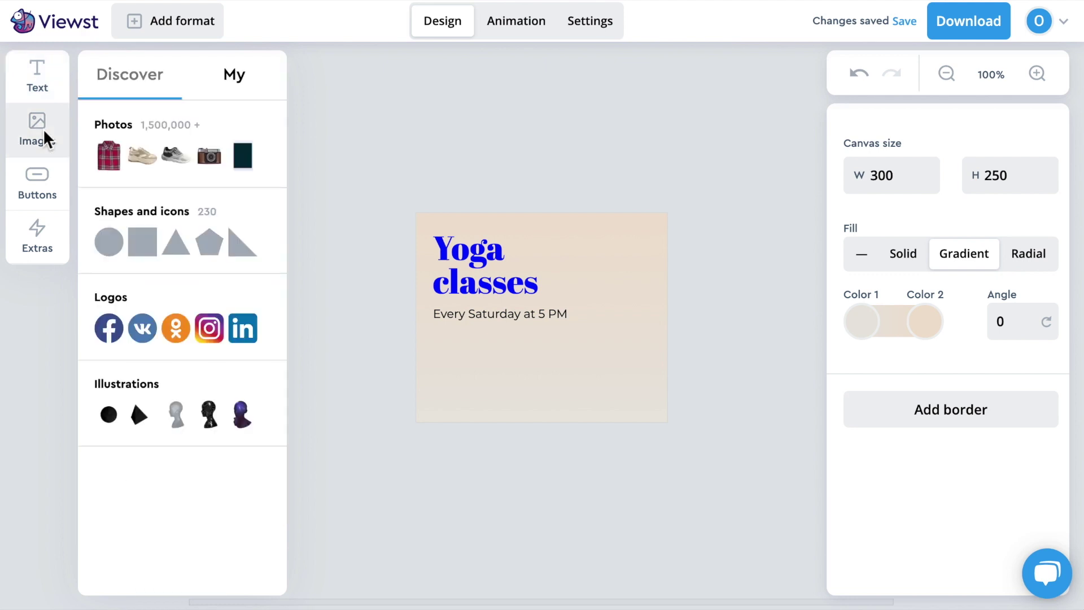
Search photos for 'yoga class', upload the yoga photo and place it on the banner.
{"action": "left_click", "coordinate": [173, 132]}
{"action": "left_click", "coordinate": [181, 172]}
{"action": "type", "text": "y"}
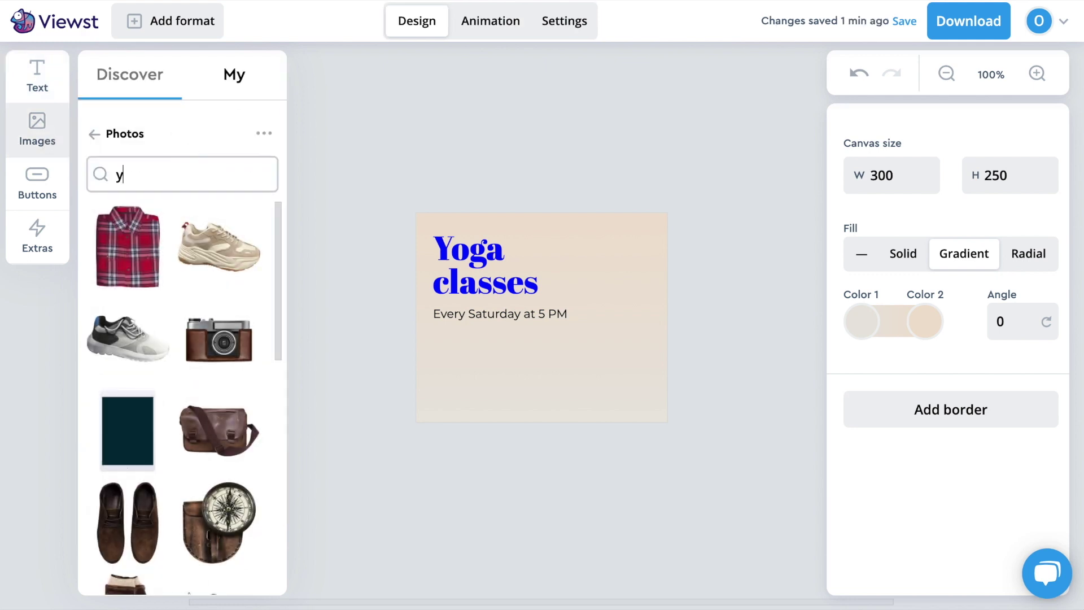
{"action": "type", "text": "oga class"}
{"action": "key", "text": "Return"}
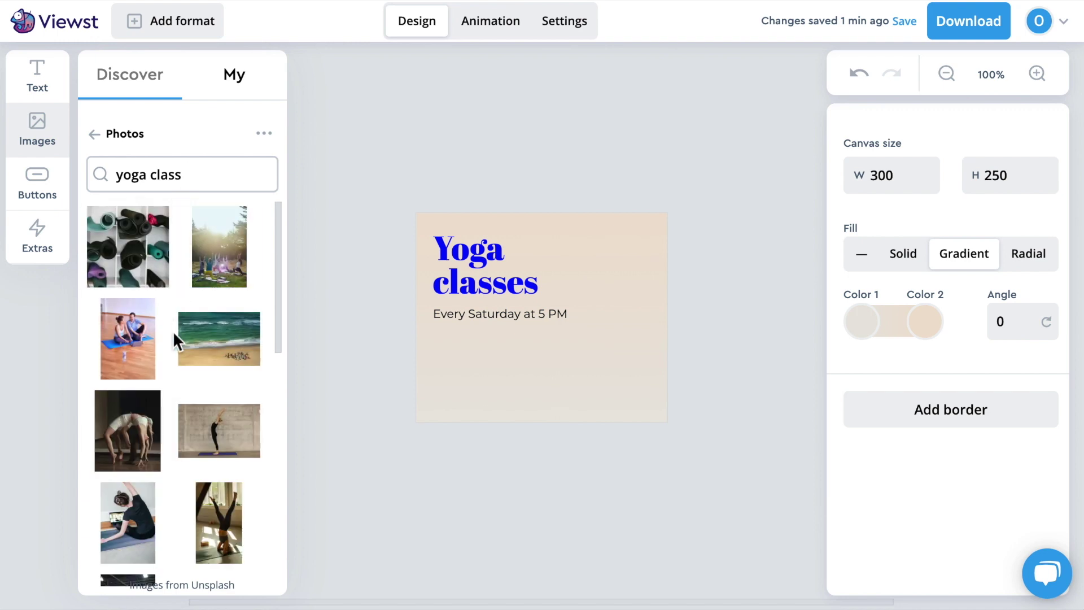
{"action": "scroll", "coordinate": [173, 333], "scroll_direction": "down", "scroll_amount": 6}
{"action": "scroll", "coordinate": [172, 333], "scroll_direction": "down", "scroll_amount": 8}
{"action": "scroll", "coordinate": [173, 333], "scroll_direction": "down", "scroll_amount": 8}
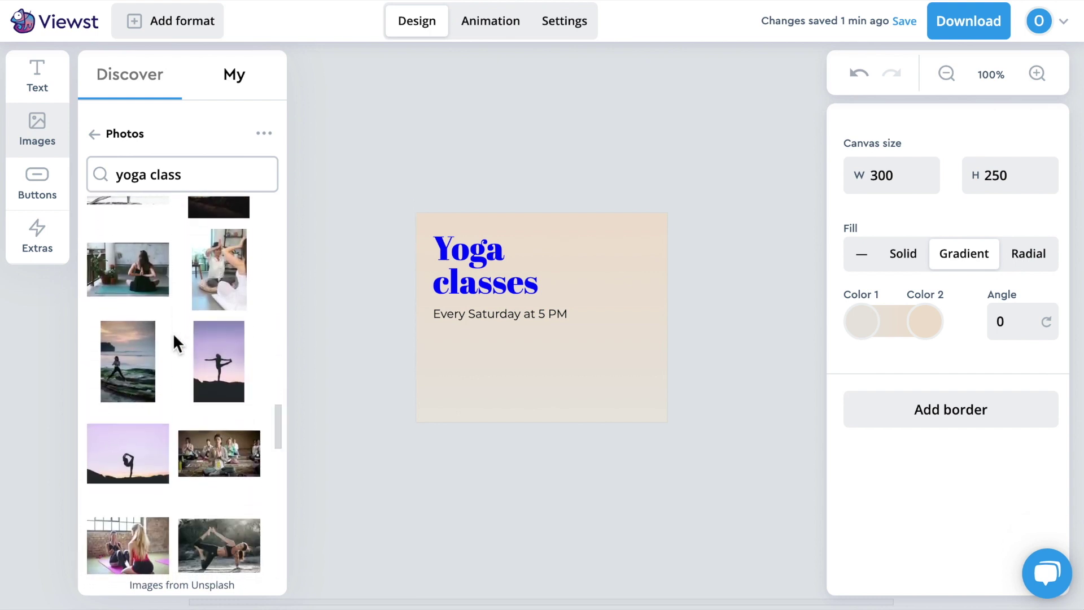
{"action": "left_click_drag", "start_coordinate": [5, 265], "coordinate": [163, 219]}
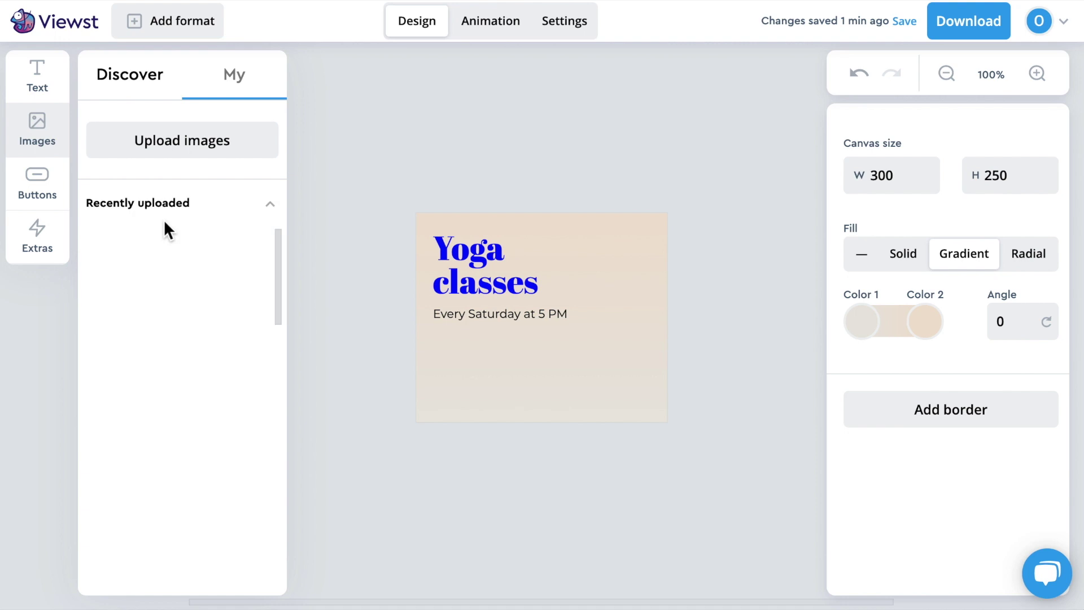
{"action": "left_click_drag", "start_coordinate": [130, 253], "coordinate": [574, 313]}
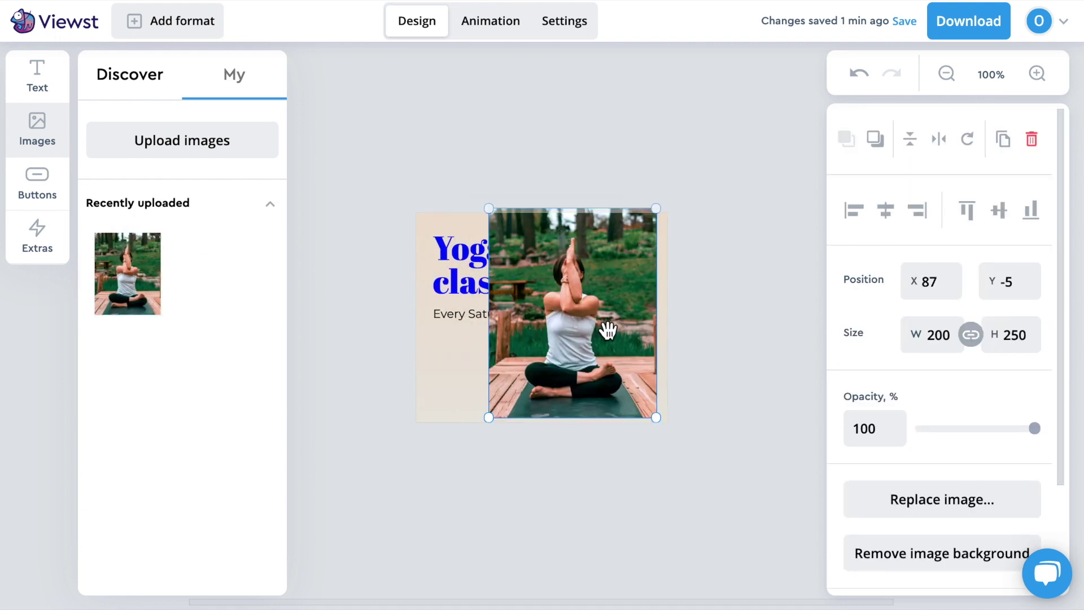
Remove the photo's background, resize it to 127×208 and move it right.
{"action": "left_click", "coordinate": [911, 552]}
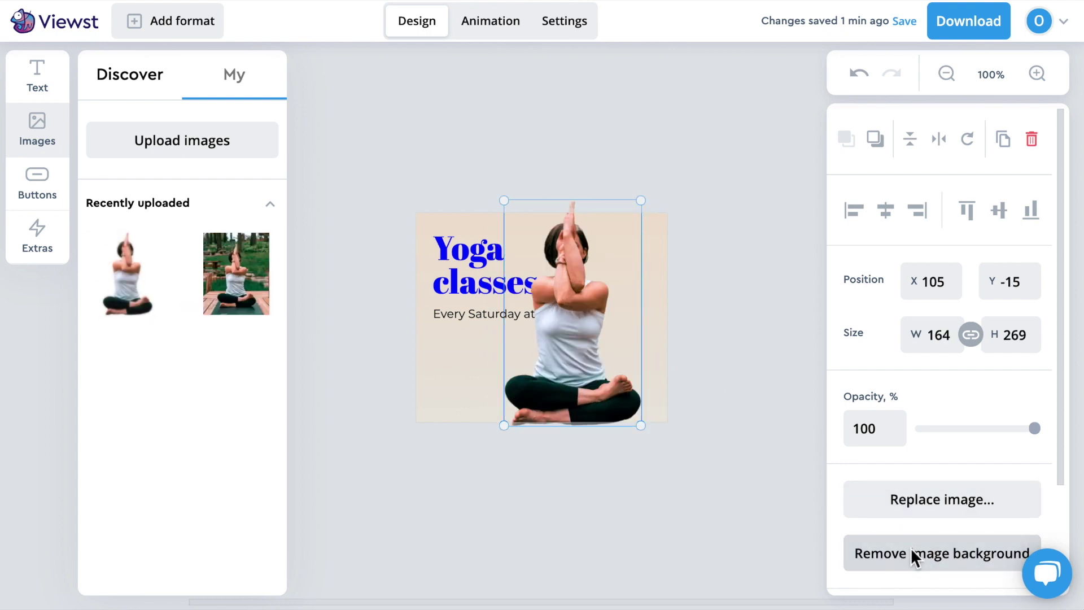
{"action": "left_click_drag", "start_coordinate": [504, 201], "coordinate": [569, 254]}
{"action": "left_click", "coordinate": [586, 355]}
{"action": "left_click_drag", "start_coordinate": [586, 355], "coordinate": [596, 342]}
Add the brush circle from Shapes and icons onto the banner.
{"action": "left_click", "coordinate": [130, 70]}
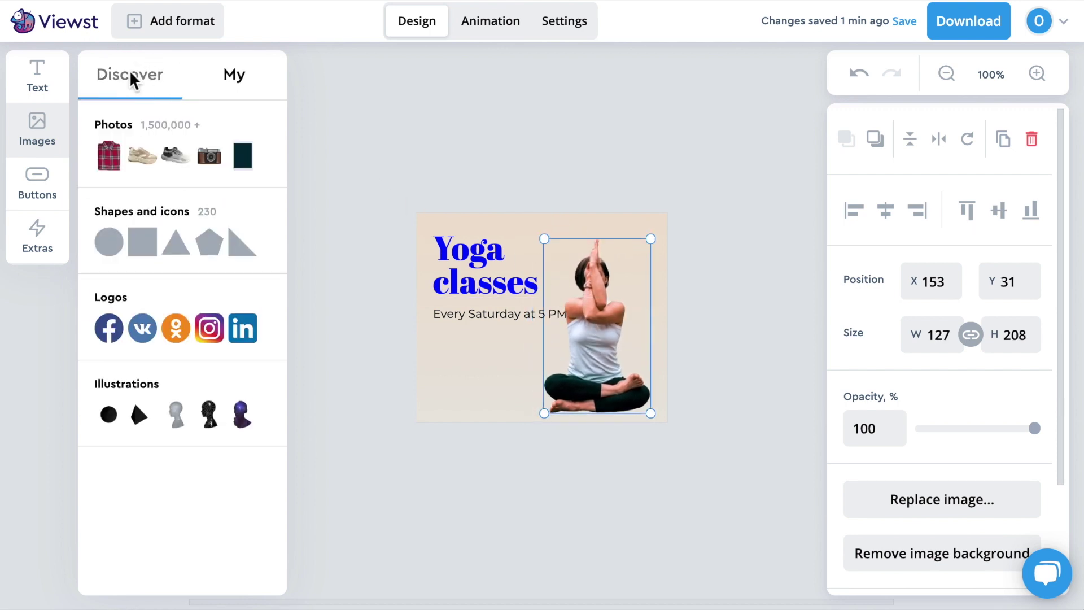
{"action": "left_click", "coordinate": [183, 215]}
{"action": "scroll", "coordinate": [184, 220], "scroll_direction": "down", "scroll_amount": 15}
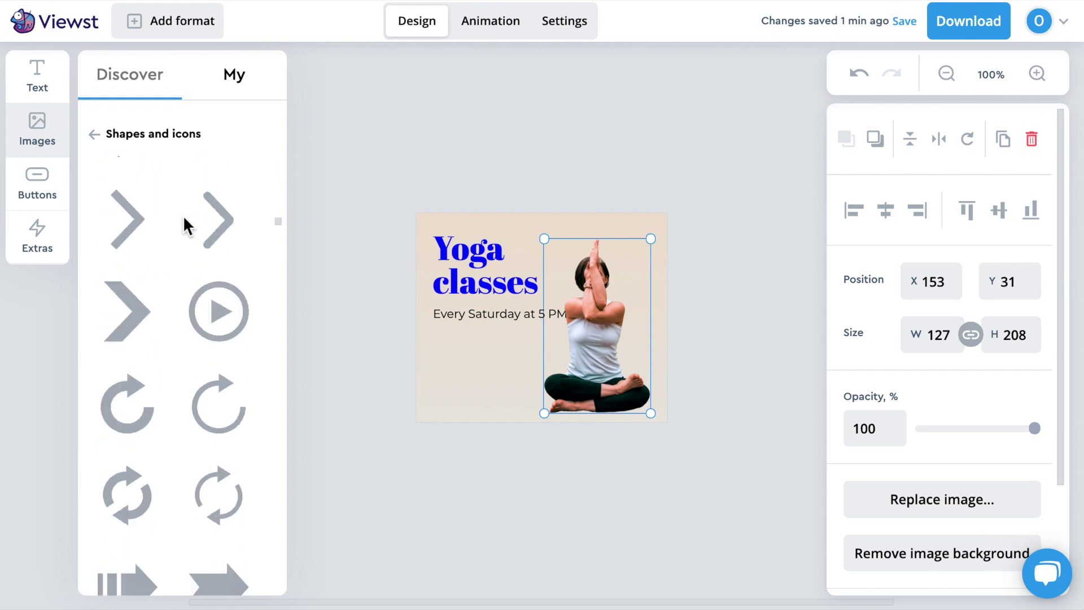
{"action": "scroll", "coordinate": [184, 220], "scroll_direction": "down", "scroll_amount": 12}
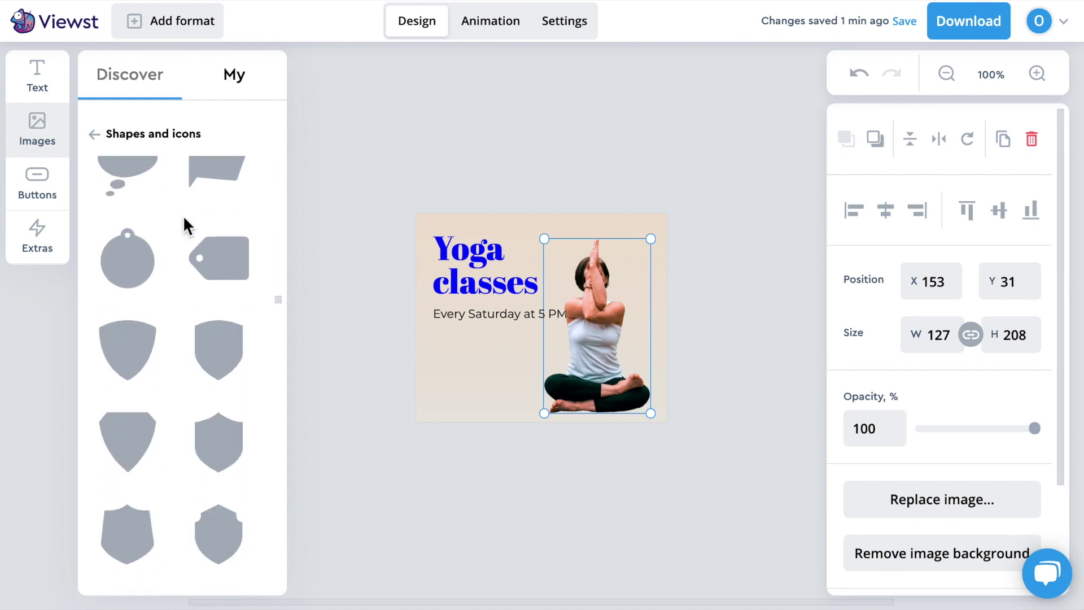
{"action": "scroll", "coordinate": [183, 215], "scroll_direction": "up", "scroll_amount": 3}
{"action": "mouse_move", "coordinate": [120, 284]}
{"action": "left_mouse_down"}
{"action": "mouse_move", "coordinate": [568, 320]}
{"action": "mouse_move", "coordinate": [699, 436]}
{"action": "left_mouse_up"}
{"action": "left_click_drag", "start_coordinate": [600, 308], "coordinate": [595, 287]}
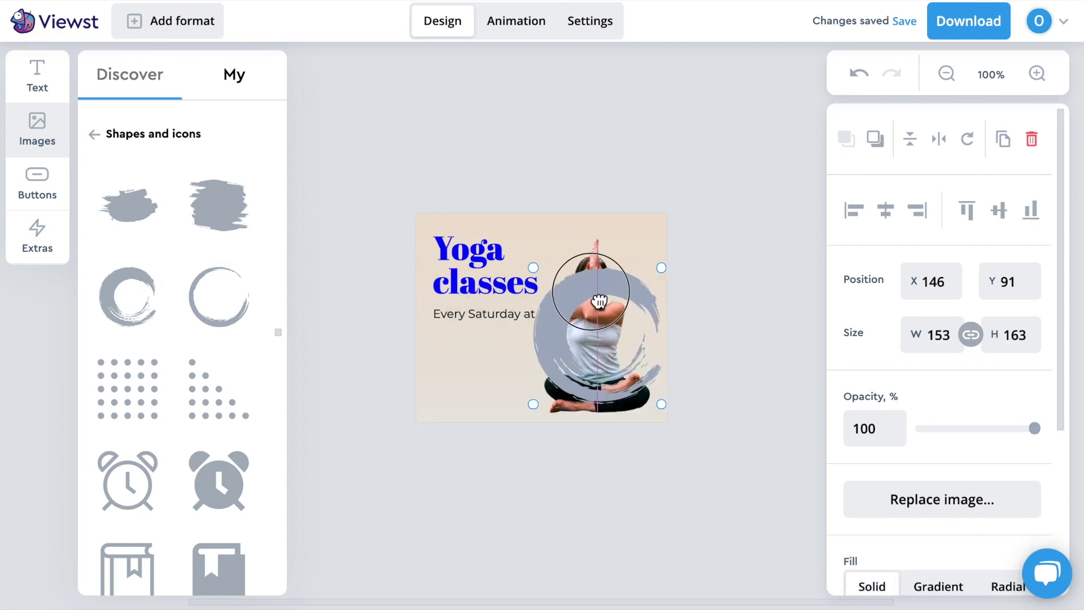
Make the brush circle white (ffffff), flip it vertically and send it behind the photo.
{"action": "scroll", "coordinate": [971, 547], "scroll_direction": "down", "scroll_amount": 3}
{"action": "left_click", "coordinate": [862, 463]}
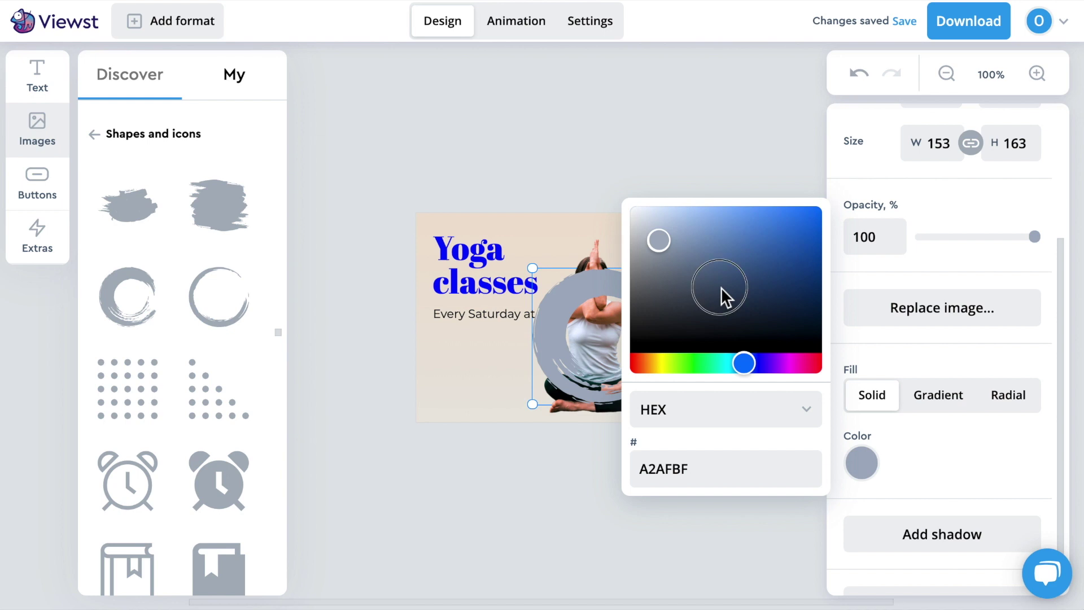
{"action": "left_click_drag", "start_coordinate": [721, 287], "coordinate": [619, 179]}
{"action": "left_click", "coordinate": [940, 201]}
{"action": "scroll", "coordinate": [940, 197], "scroll_direction": "up", "scroll_amount": 3}
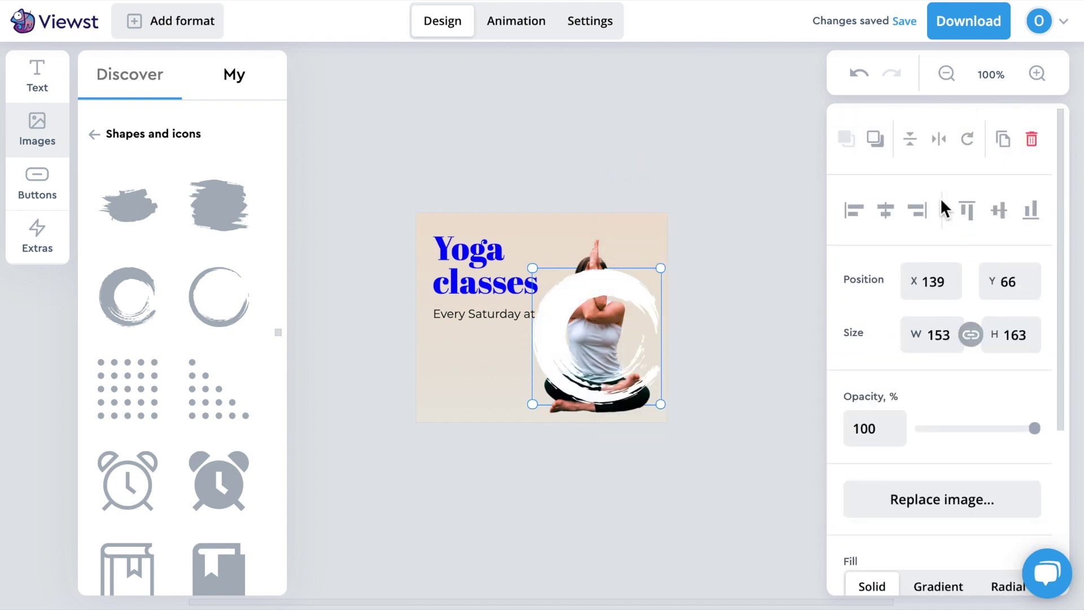
{"action": "left_click", "coordinate": [911, 140]}
{"action": "left_click", "coordinate": [877, 139]}
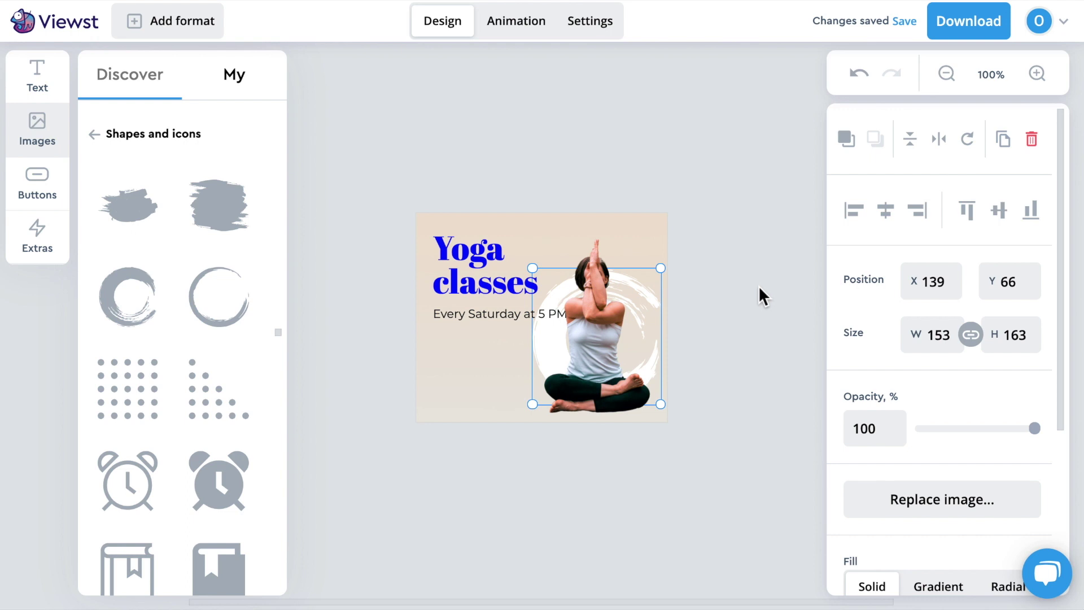
Place a blue (1f31ff) LEARN MORE button at X 20, Y 171, then switch to Animation.
{"action": "left_click", "coordinate": [42, 182]}
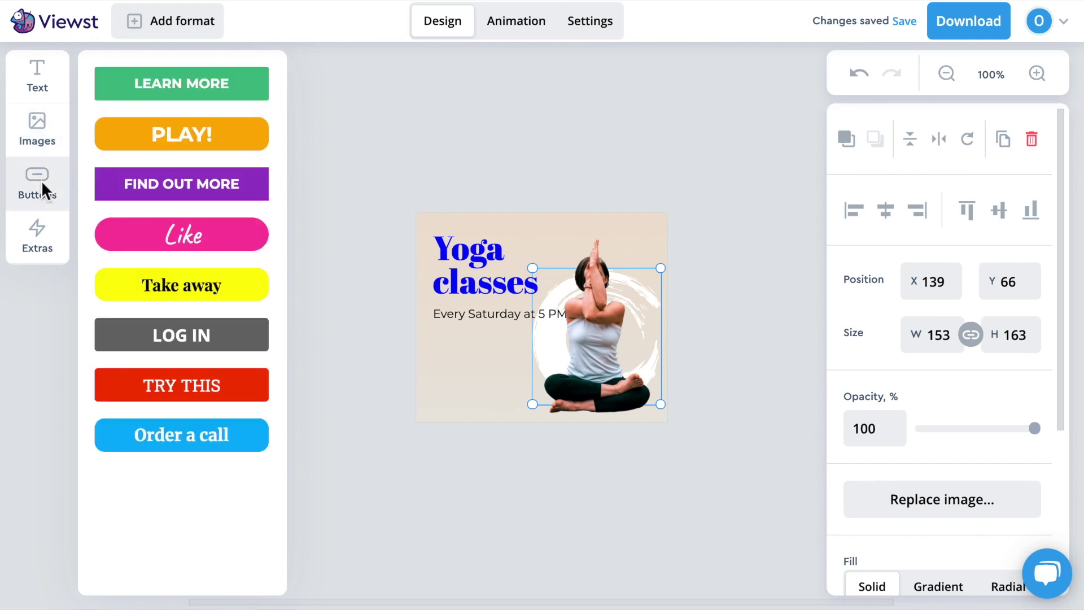
{"action": "left_click_drag", "start_coordinate": [122, 86], "coordinate": [496, 375]}
{"action": "left_click_drag", "start_coordinate": [604, 388], "coordinate": [564, 389]}
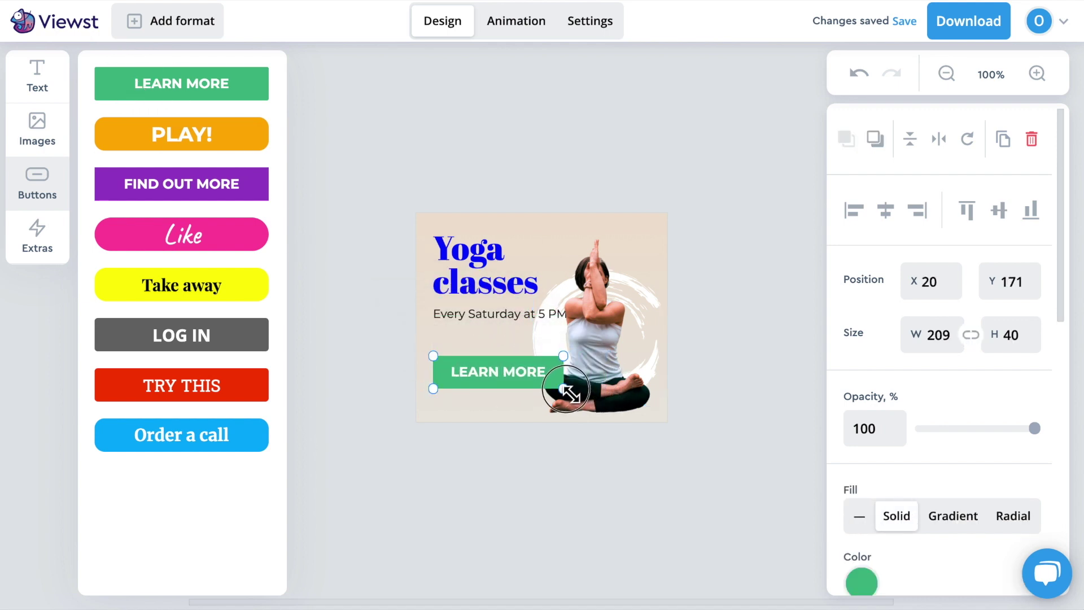
{"action": "left_click", "coordinate": [863, 582]}
{"action": "left_click", "coordinate": [758, 484]}
{"action": "left_click_drag", "start_coordinate": [791, 334], "coordinate": [802, 313]}
{"action": "left_click", "coordinate": [778, 260]}
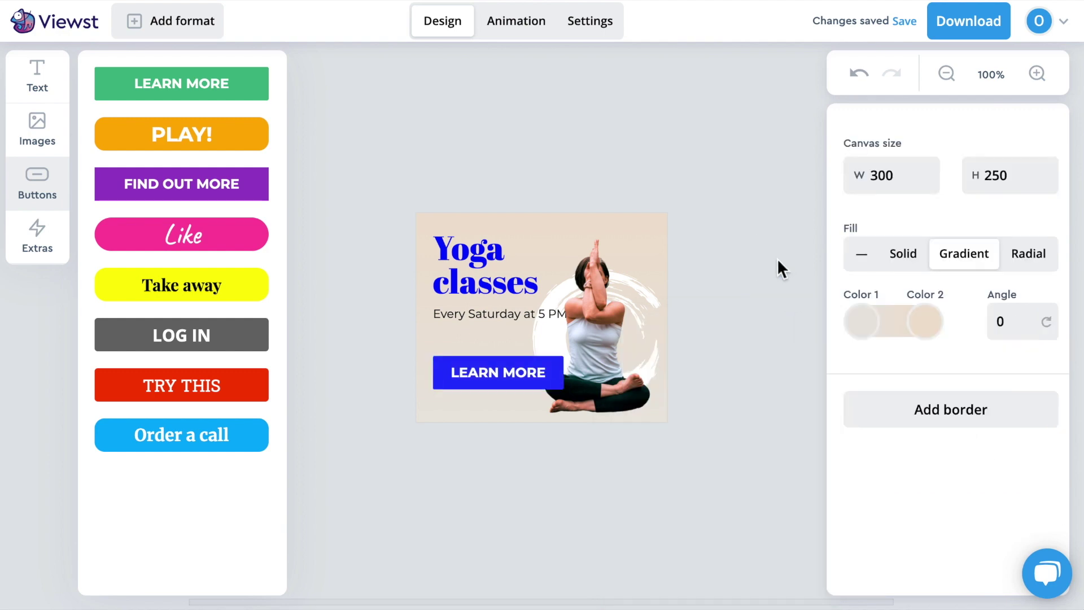
{"action": "left_click", "coordinate": [520, 22]}
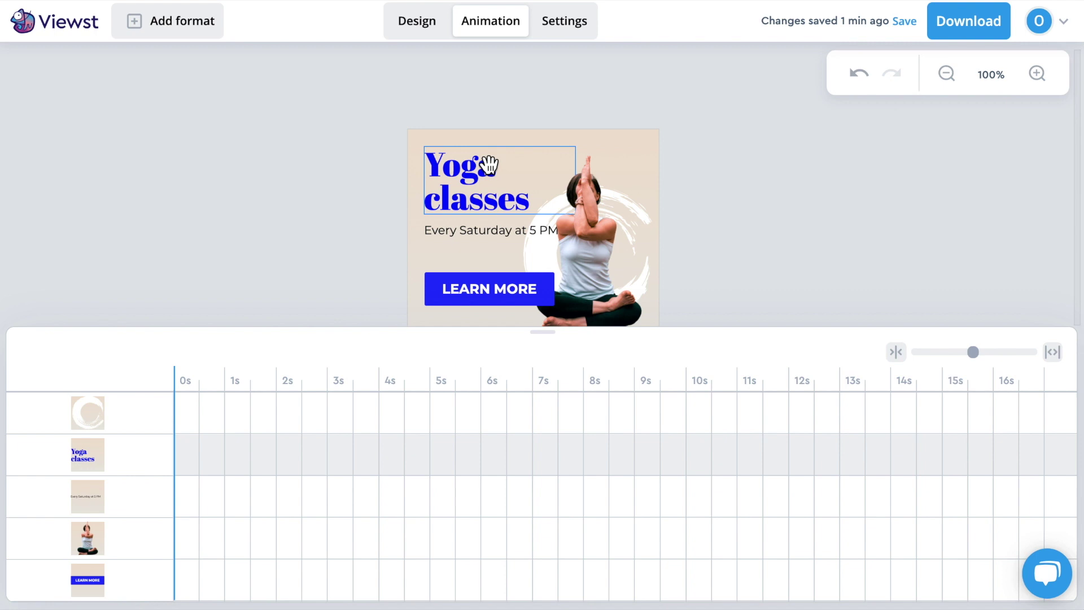
Give the Yoga classes heading a Fade In Up entrance, preview it, and trim it to 1.41 s.
{"action": "left_click", "coordinate": [183, 455]}
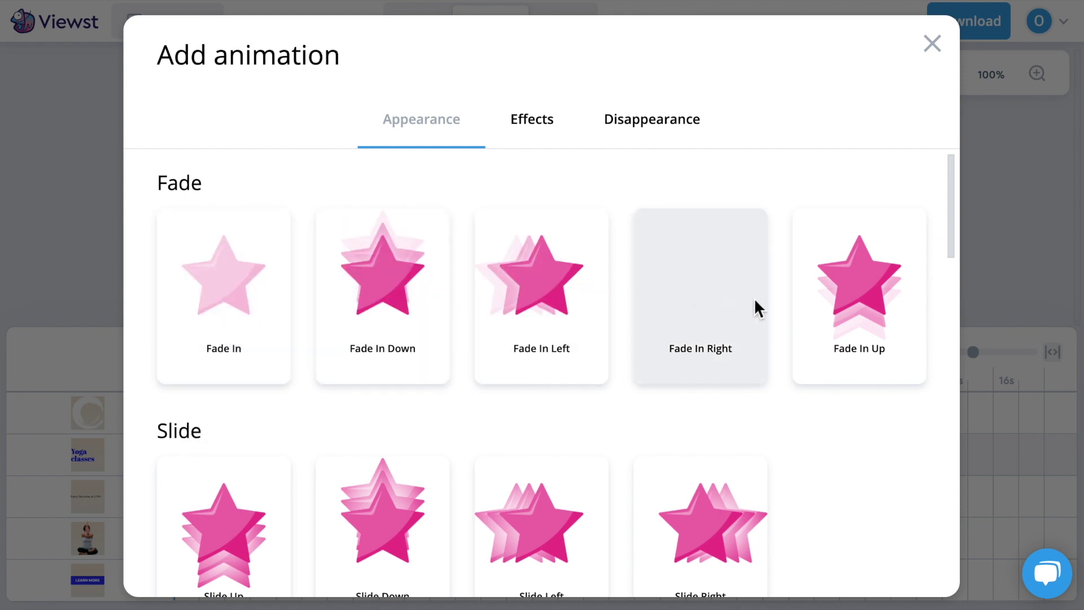
{"action": "left_click", "coordinate": [859, 317]}
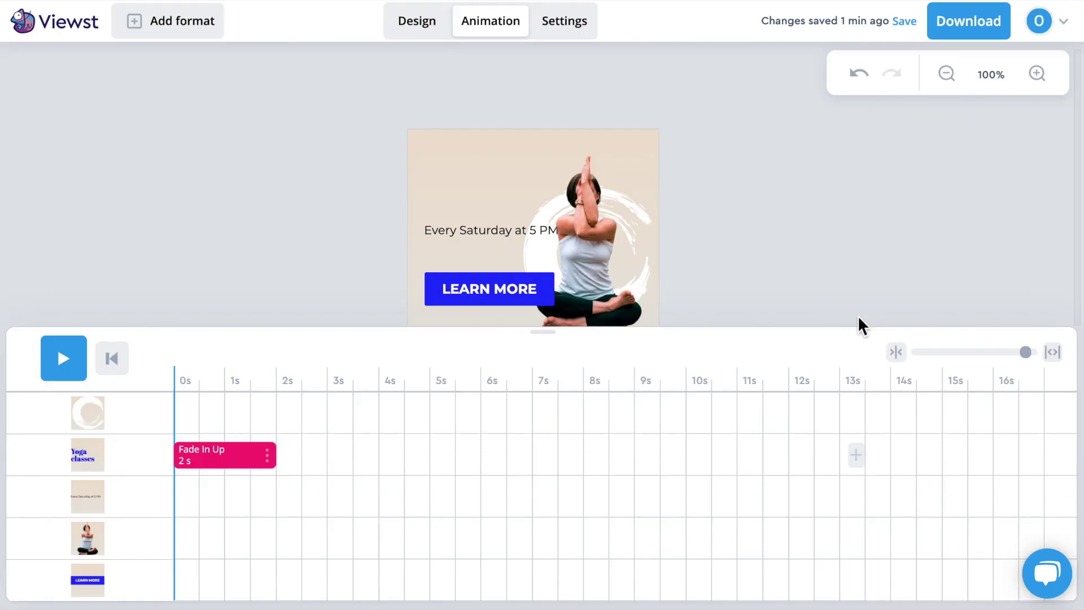
{"action": "left_click", "coordinate": [72, 361]}
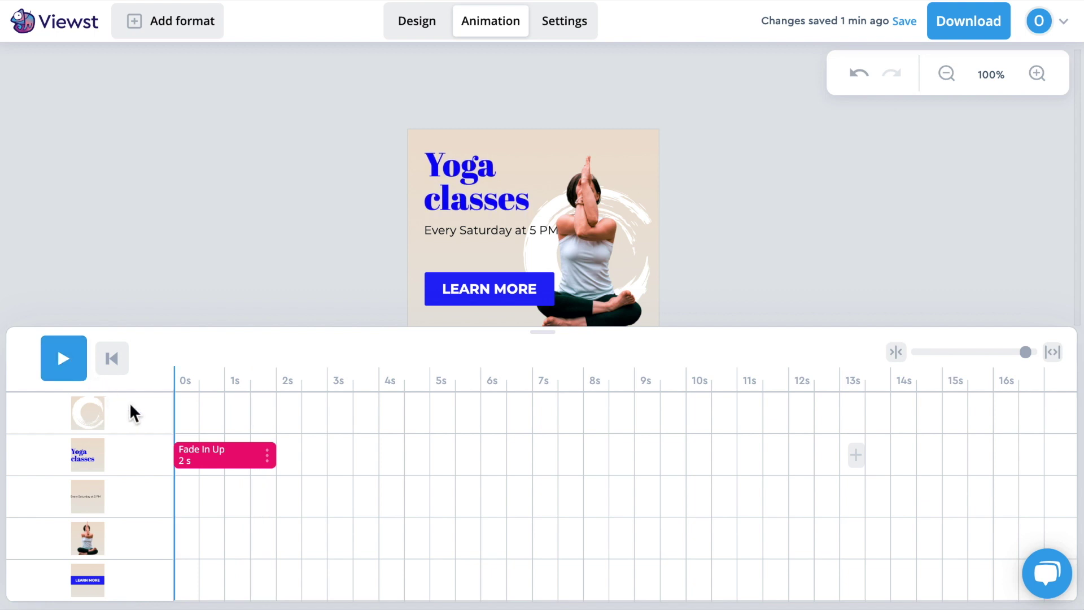
{"action": "left_click_drag", "start_coordinate": [280, 461], "coordinate": [213, 460]}
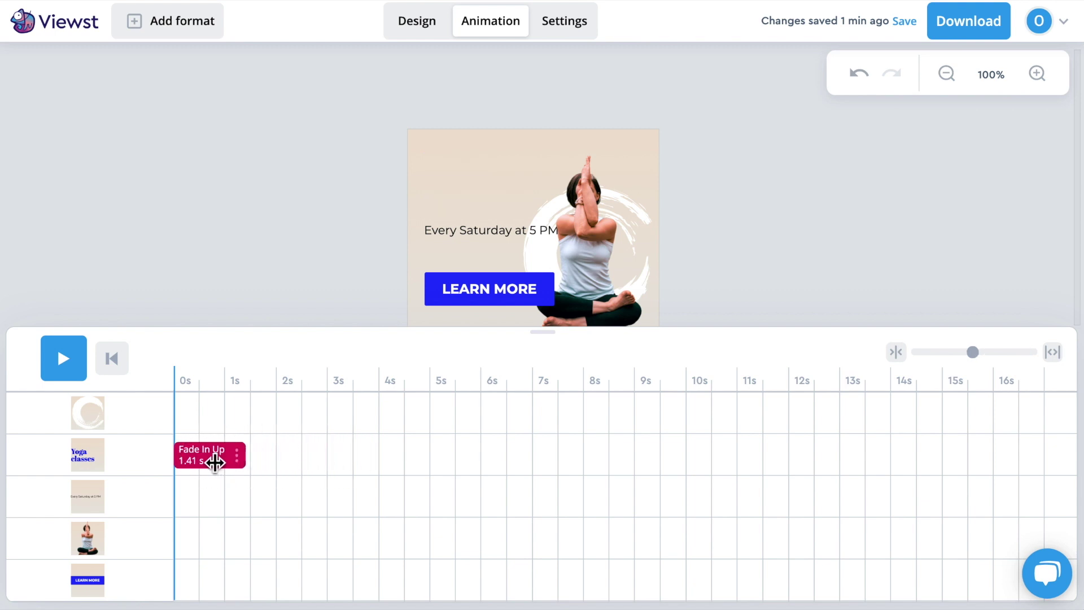
Give the subtitle a Fade In Up animation shortened to 1.44 s.
{"action": "left_click", "coordinate": [212, 497]}
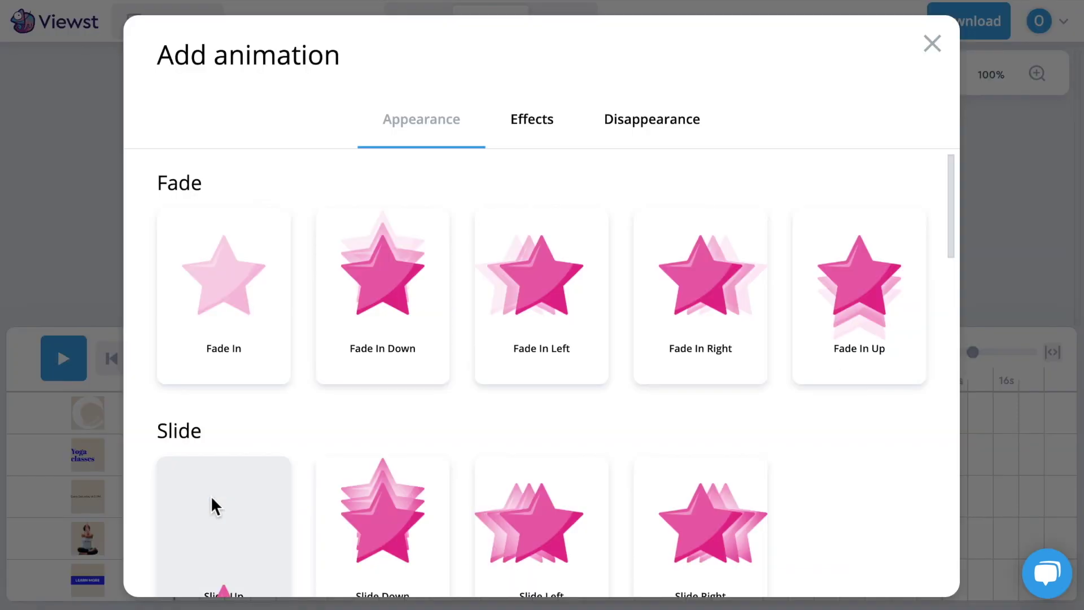
{"action": "left_click", "coordinate": [850, 320]}
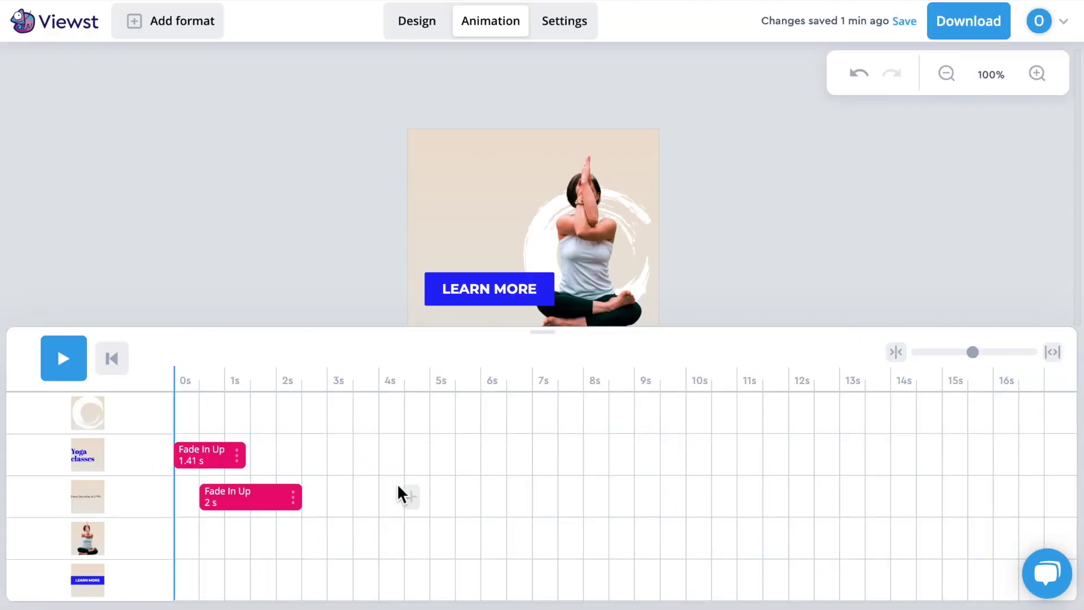
{"action": "left_click_drag", "start_coordinate": [303, 507], "coordinate": [274, 508]}
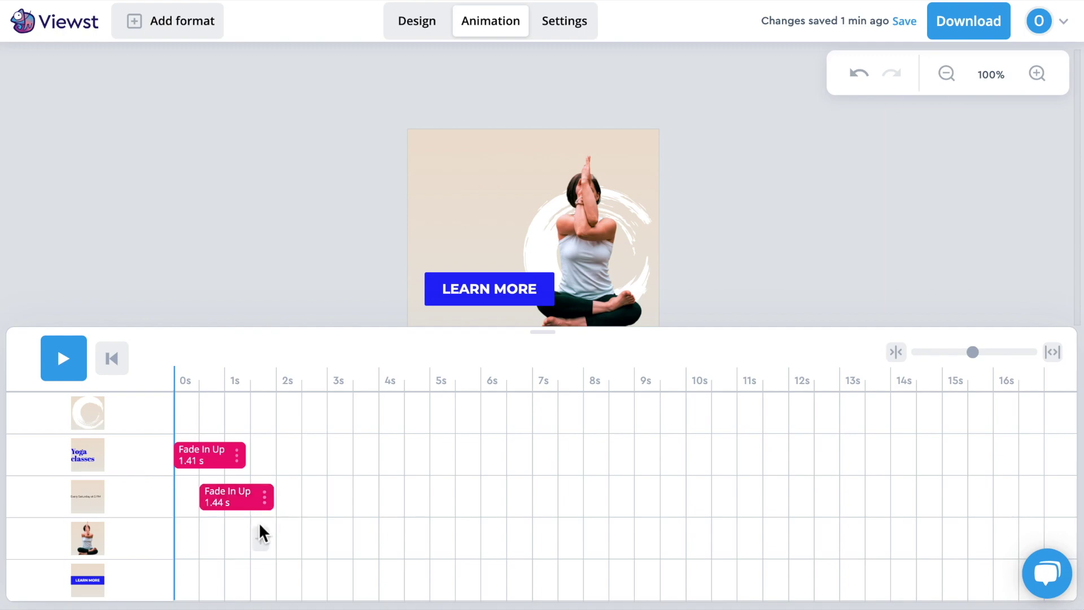
Give the LEARN MORE button a 1.49 s Flip Vertically entrance and preview the banner.
{"action": "left_click", "coordinate": [261, 584]}
{"action": "scroll", "coordinate": [455, 421], "scroll_direction": "down", "scroll_amount": 15}
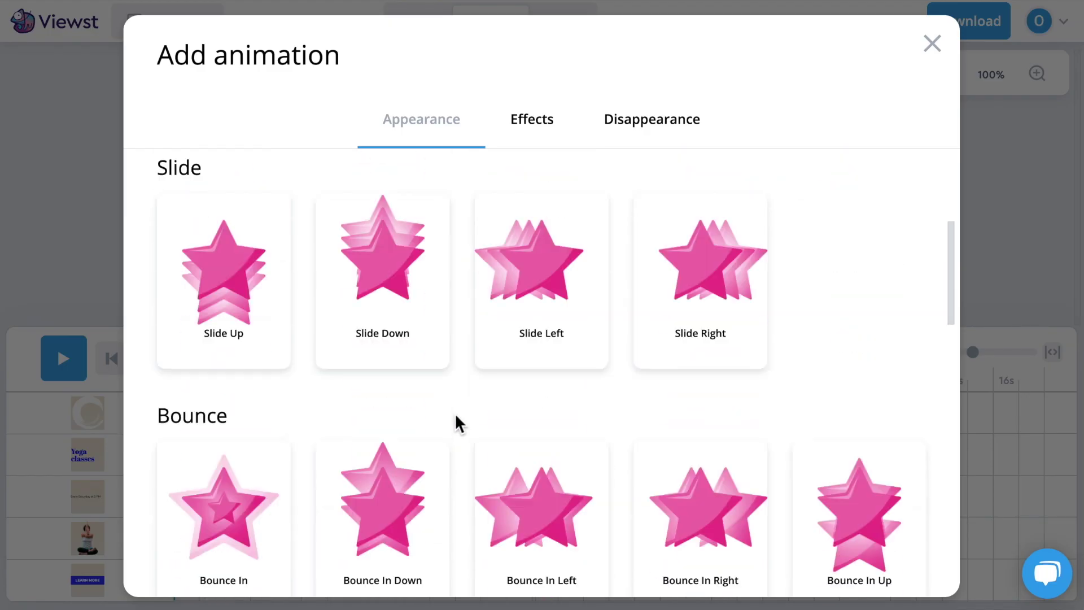
{"action": "scroll", "coordinate": [455, 421], "scroll_direction": "up", "scroll_amount": 3}
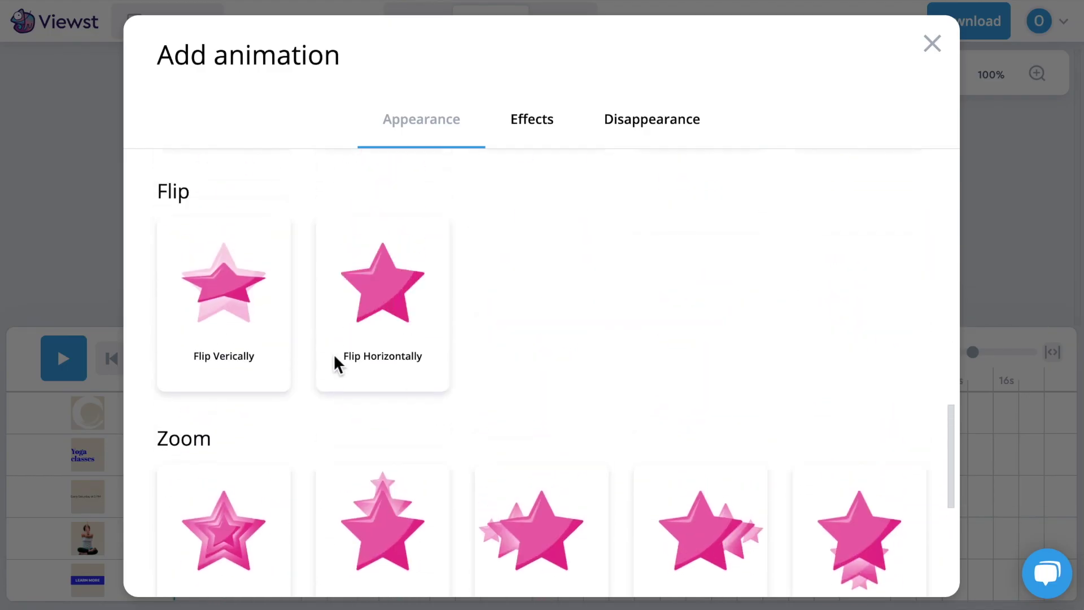
{"action": "left_click", "coordinate": [241, 330]}
{"action": "left_click_drag", "start_coordinate": [352, 583], "coordinate": [325, 579]}
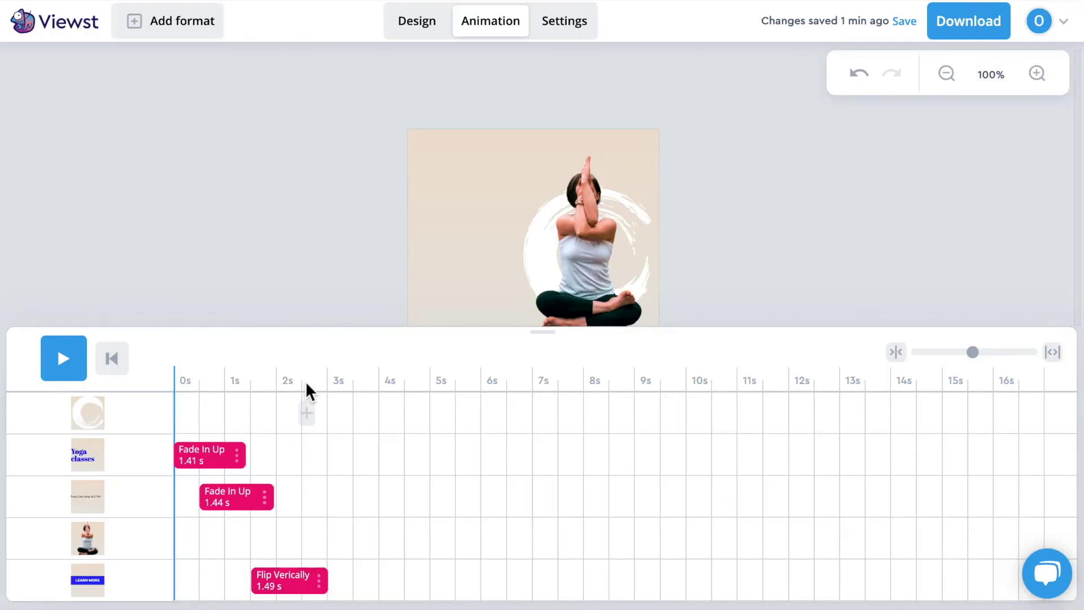
{"action": "left_click", "coordinate": [66, 360]}
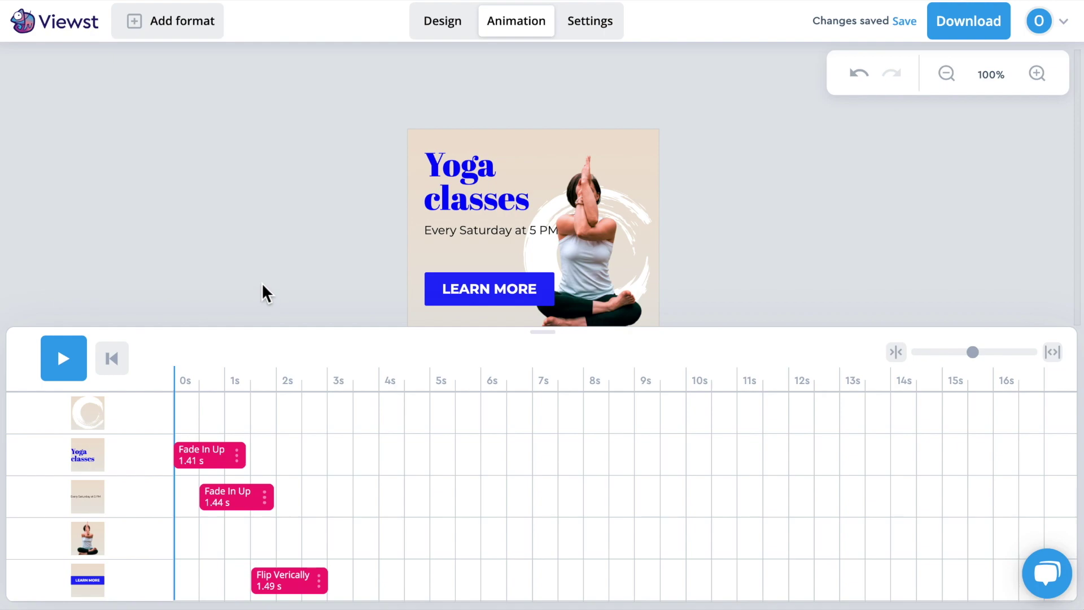
Add the 240×400 format to the project and open that banner for editing.
{"action": "left_click", "coordinate": [176, 30]}
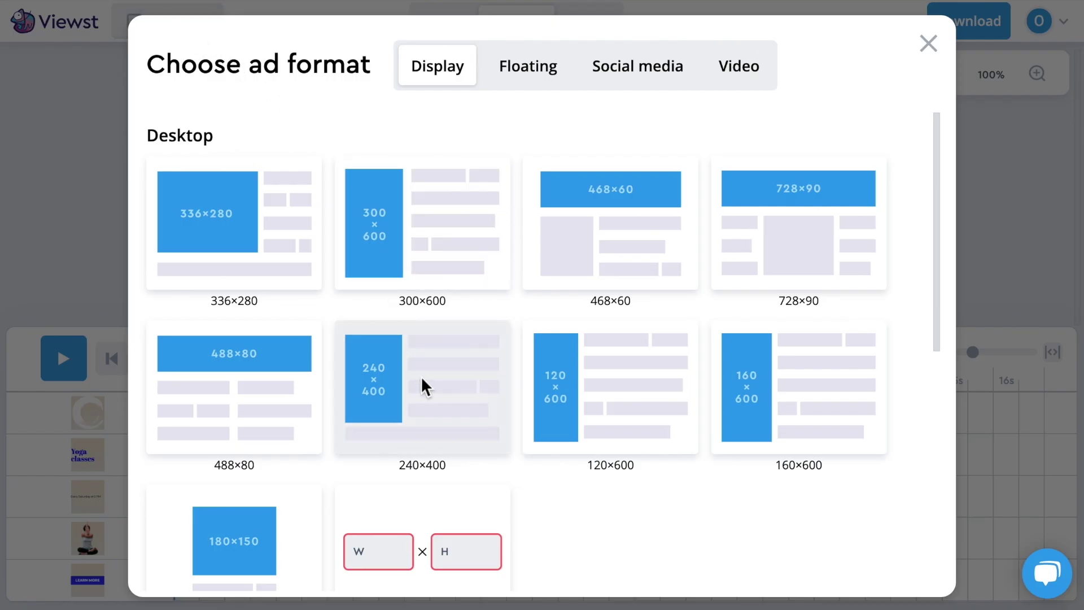
{"action": "left_click", "coordinate": [425, 397]}
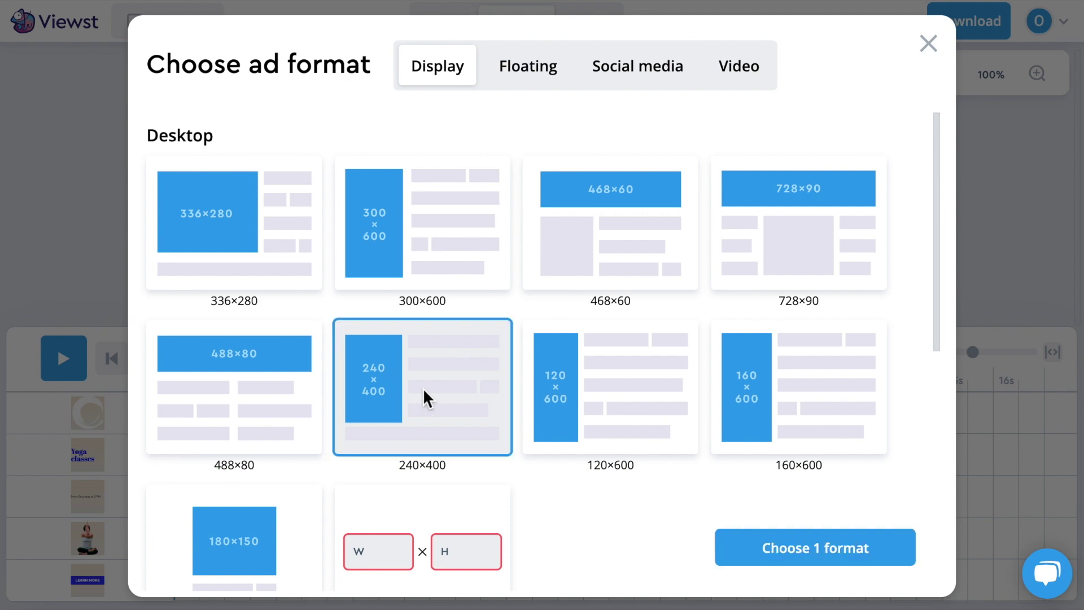
{"action": "left_click", "coordinate": [753, 548]}
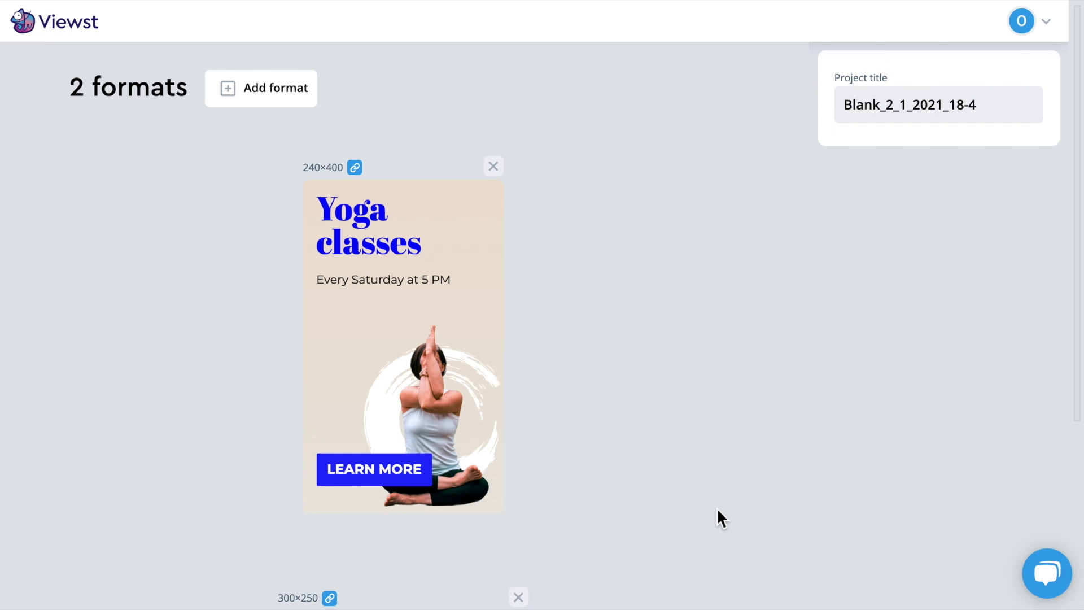
{"action": "scroll", "coordinate": [716, 507], "scroll_direction": "down", "scroll_amount": 4}
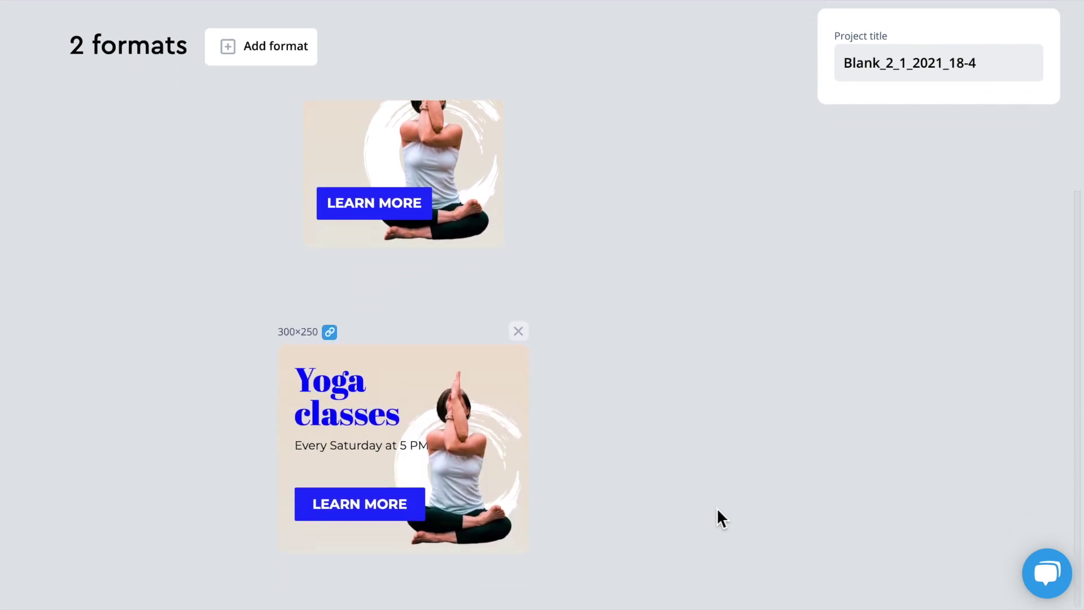
{"action": "scroll", "coordinate": [718, 510], "scroll_direction": "up", "scroll_amount": 4}
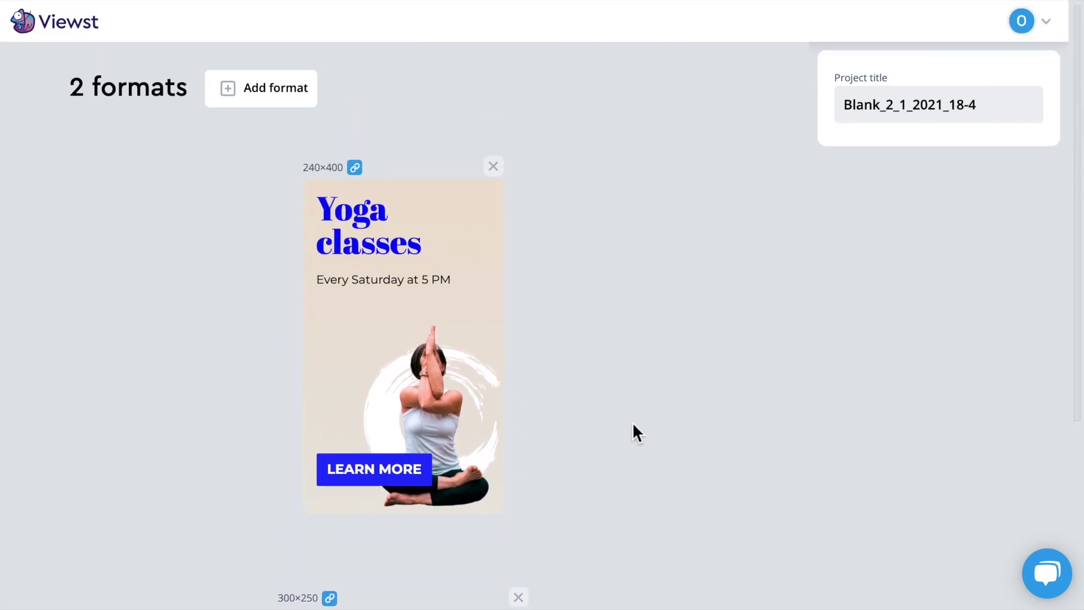
{"action": "left_click", "coordinate": [419, 330]}
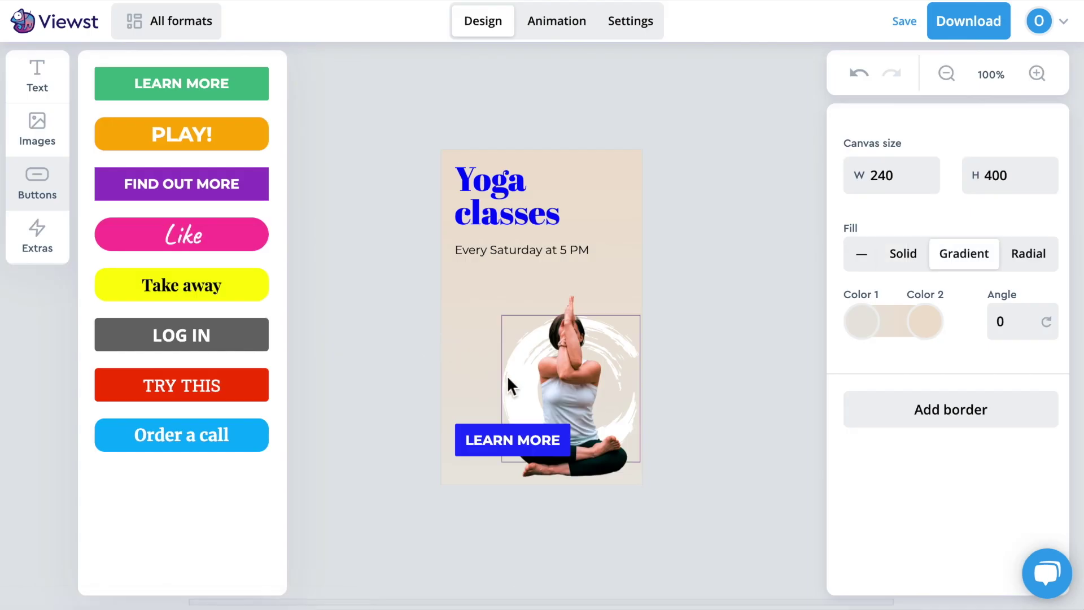
Recolour the brush circle behind the yoga model to orange #ff933c.
{"action": "left_click", "coordinate": [520, 381]}
{"action": "scroll", "coordinate": [924, 555], "scroll_direction": "down", "scroll_amount": 3}
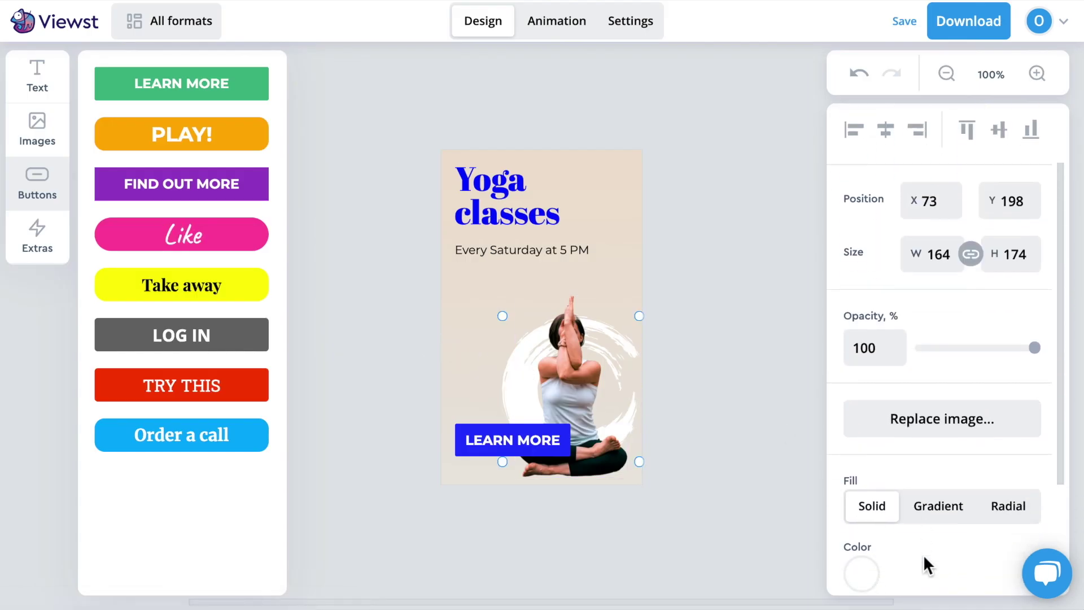
{"action": "left_click", "coordinate": [862, 540]}
{"action": "left_click_drag", "start_coordinate": [649, 446], "coordinate": [646, 442]}
{"action": "mouse_move", "coordinate": [706, 339]}
{"action": "left_mouse_down"}
{"action": "mouse_move", "coordinate": [714, 273]}
{"action": "mouse_move", "coordinate": [778, 280]}
{"action": "left_mouse_up"}
{"action": "left_click", "coordinate": [764, 217]}
{"action": "left_click", "coordinate": [761, 210]}
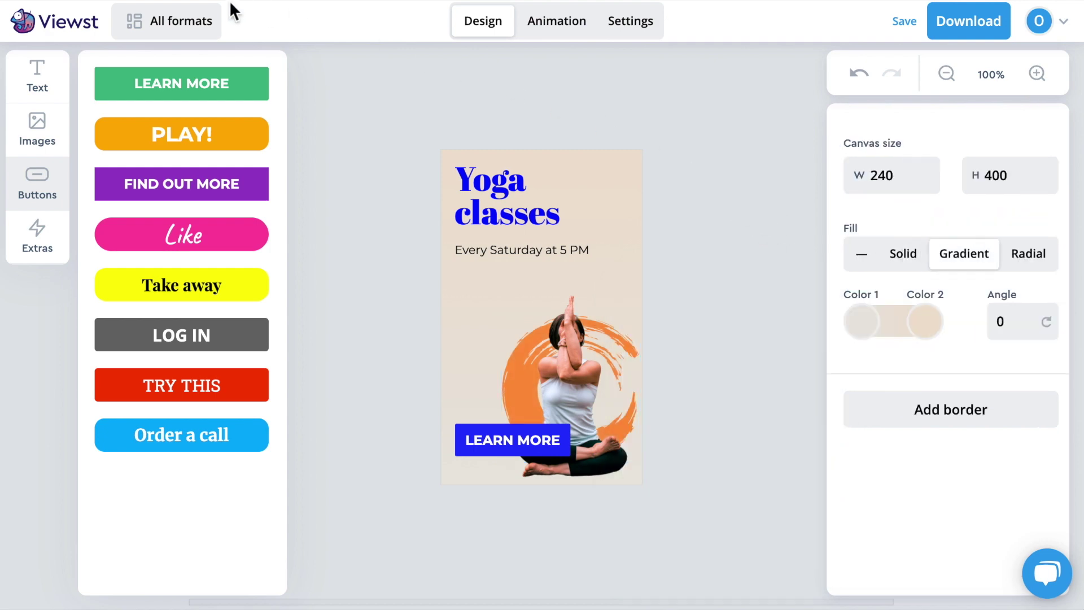
From the all-formats overview, open the 300×250 banner in the Design editor.
{"action": "left_click", "coordinate": [150, 26]}
{"action": "scroll", "coordinate": [169, 299], "scroll_direction": "down", "scroll_amount": 5}
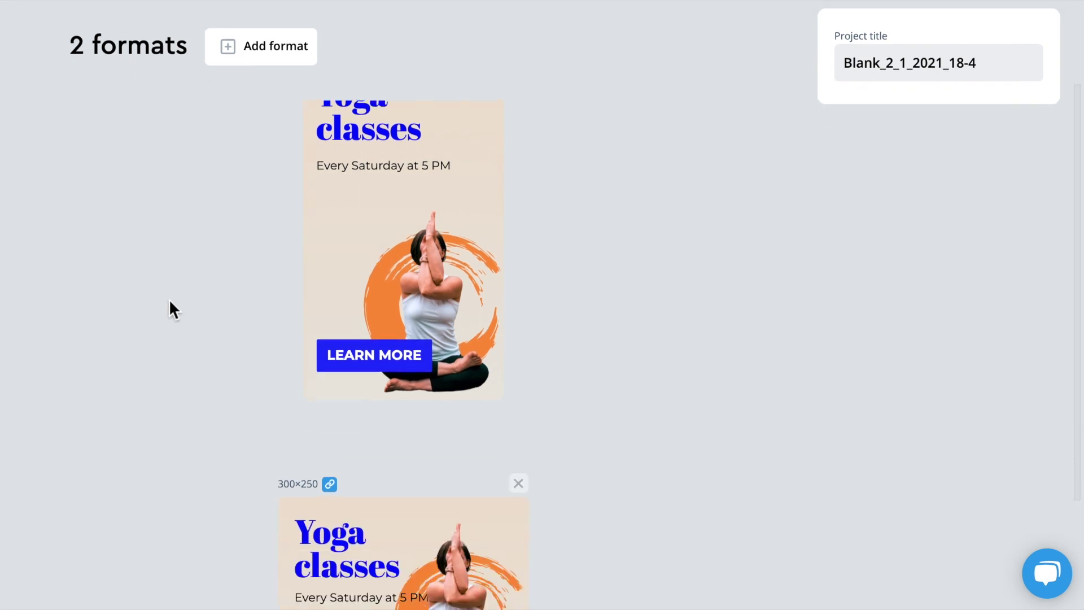
{"action": "scroll", "coordinate": [169, 299], "scroll_direction": "up", "scroll_amount": 3}
{"action": "scroll", "coordinate": [169, 299], "scroll_direction": "down", "scroll_amount": 3}
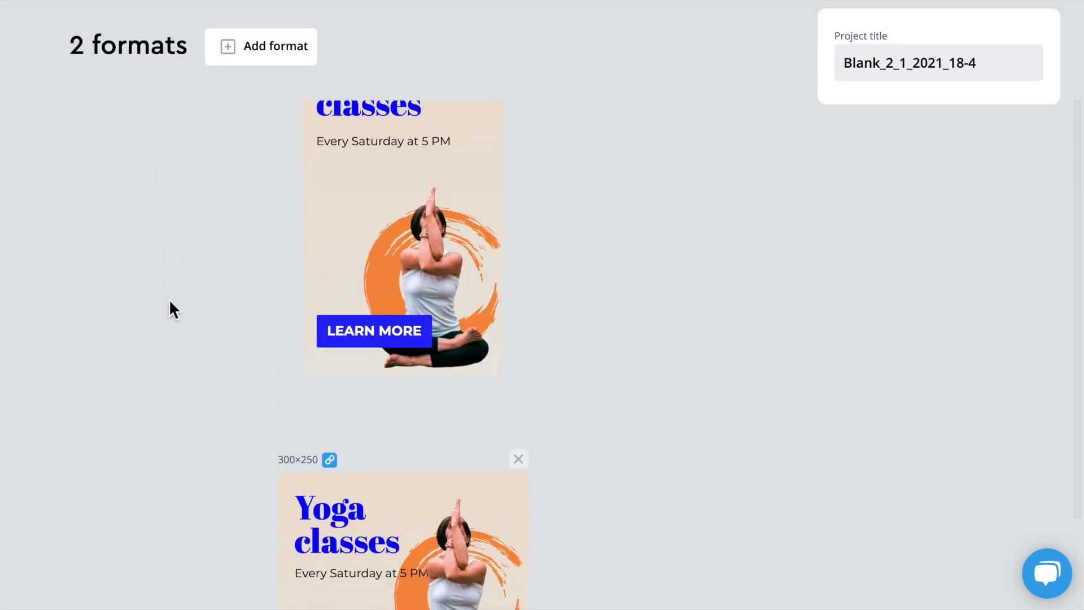
{"action": "left_click", "coordinate": [445, 409]}
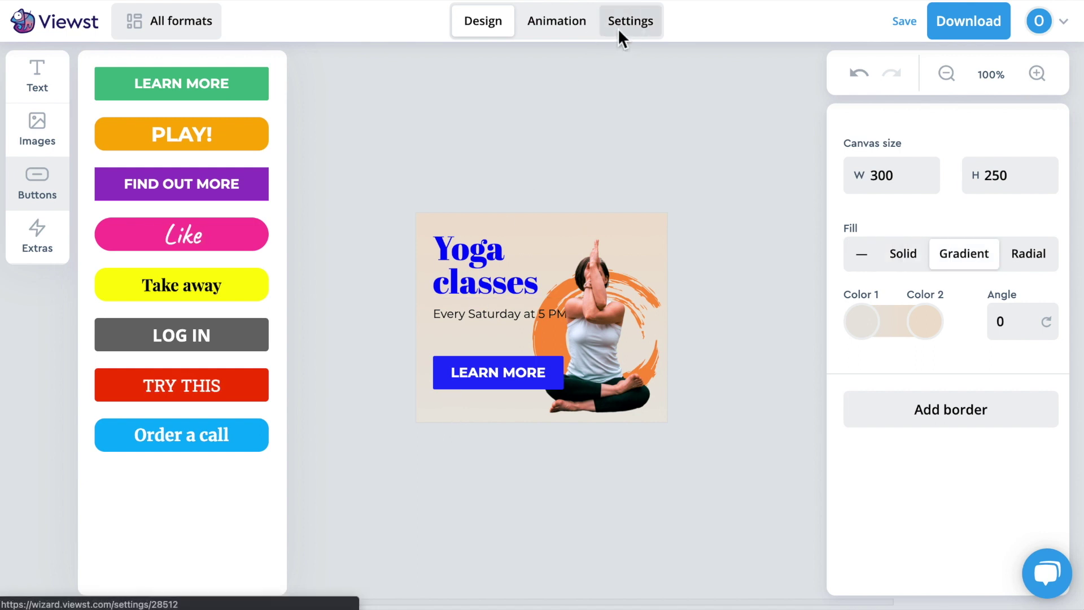
Choose Google Display & Video 360 as the export system, play the animation preview, and show download options.
{"action": "left_click", "coordinate": [618, 29]}
{"action": "left_click", "coordinate": [193, 137]}
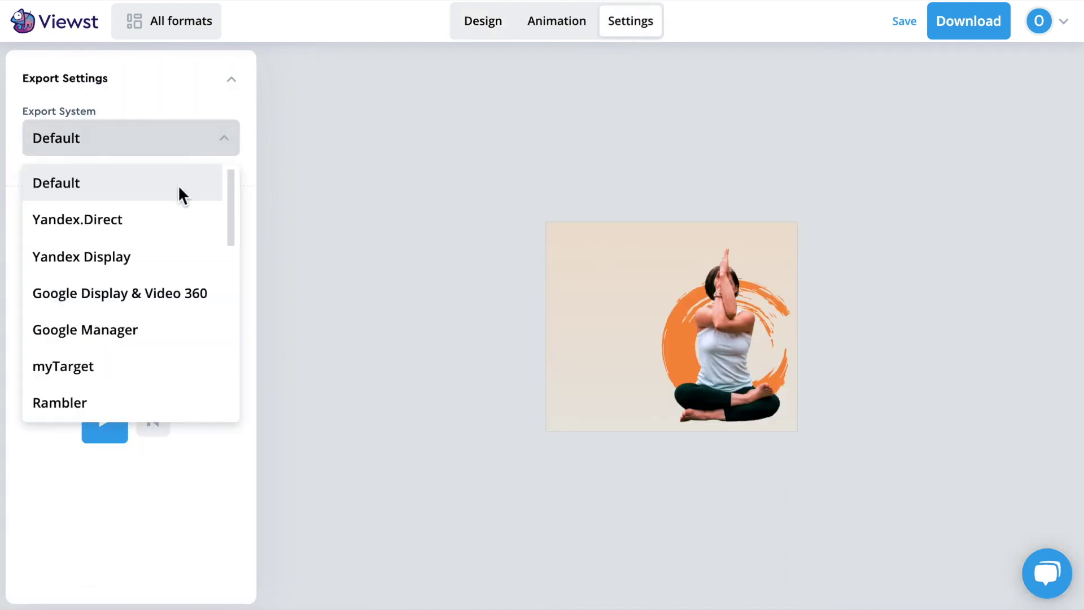
{"action": "left_click", "coordinate": [156, 292]}
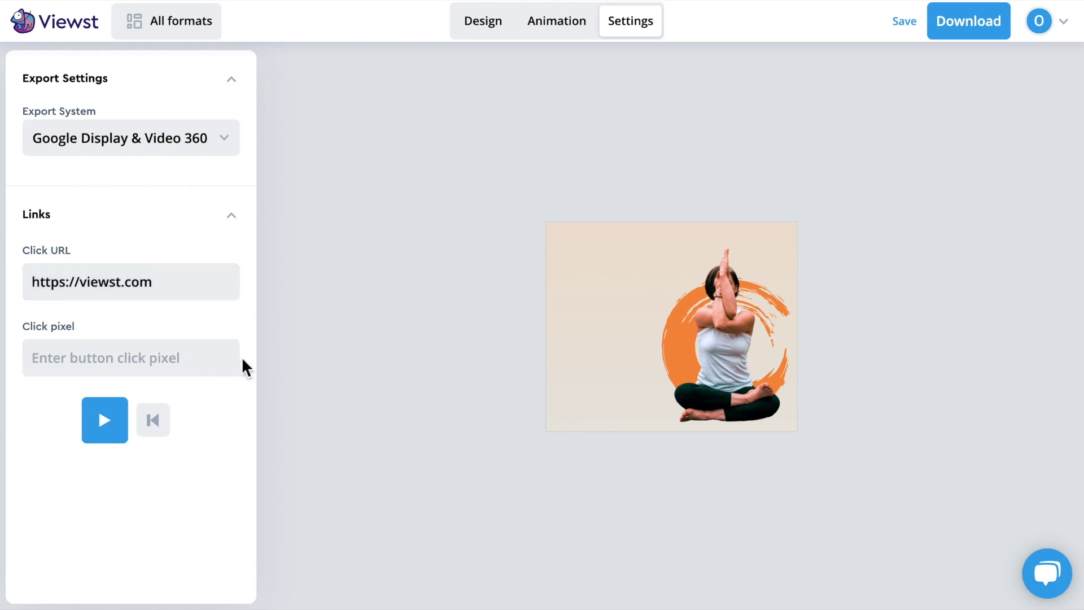
{"action": "left_click", "coordinate": [120, 423]}
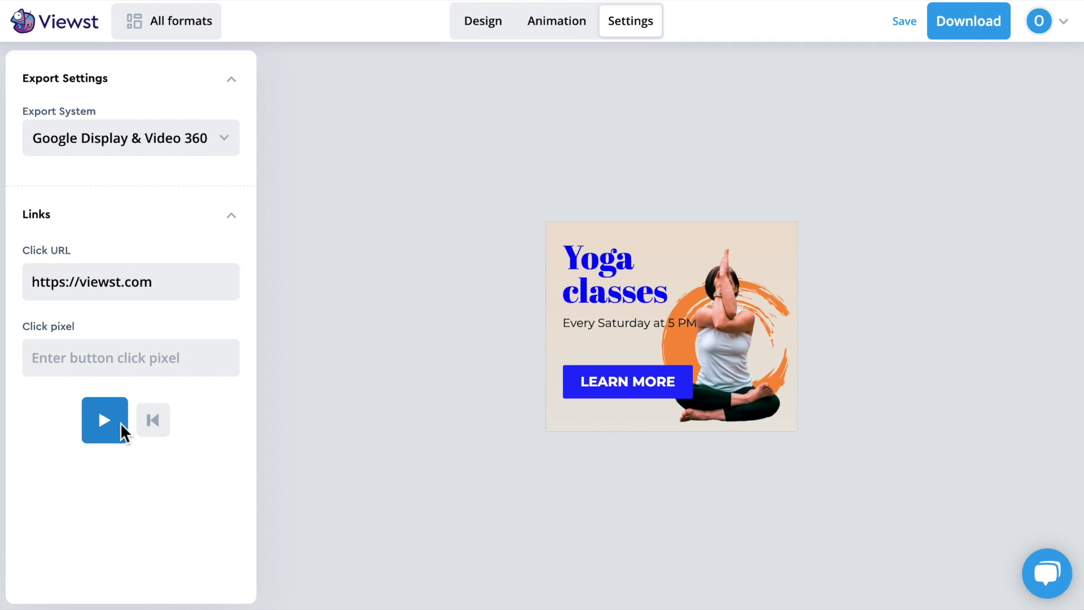
{"action": "left_click", "coordinate": [975, 24]}
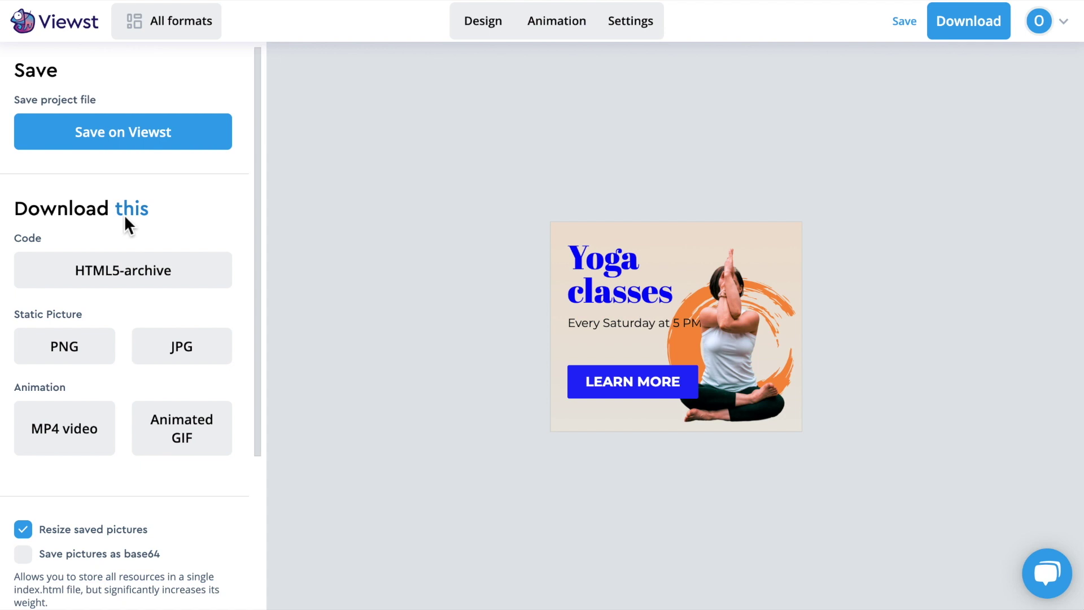
Download the HTML5-archive zip, then message support 'Hi. Can you help me?' in the chat.
{"action": "left_click", "coordinate": [121, 272]}
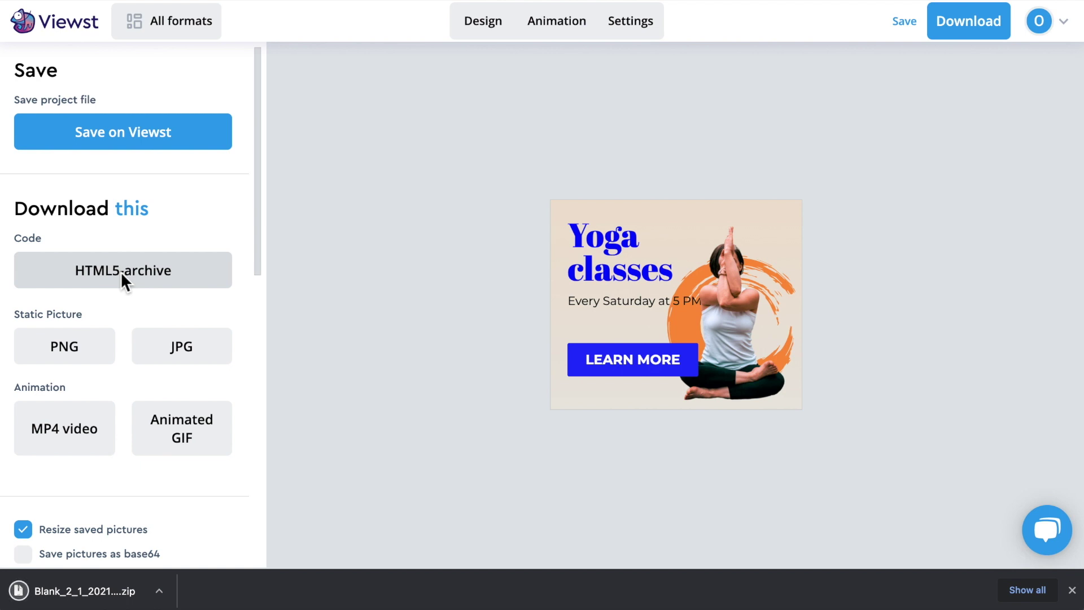
{"action": "left_click", "coordinate": [1055, 529]}
{"action": "type", "text": "Hi. Can you help me?"}
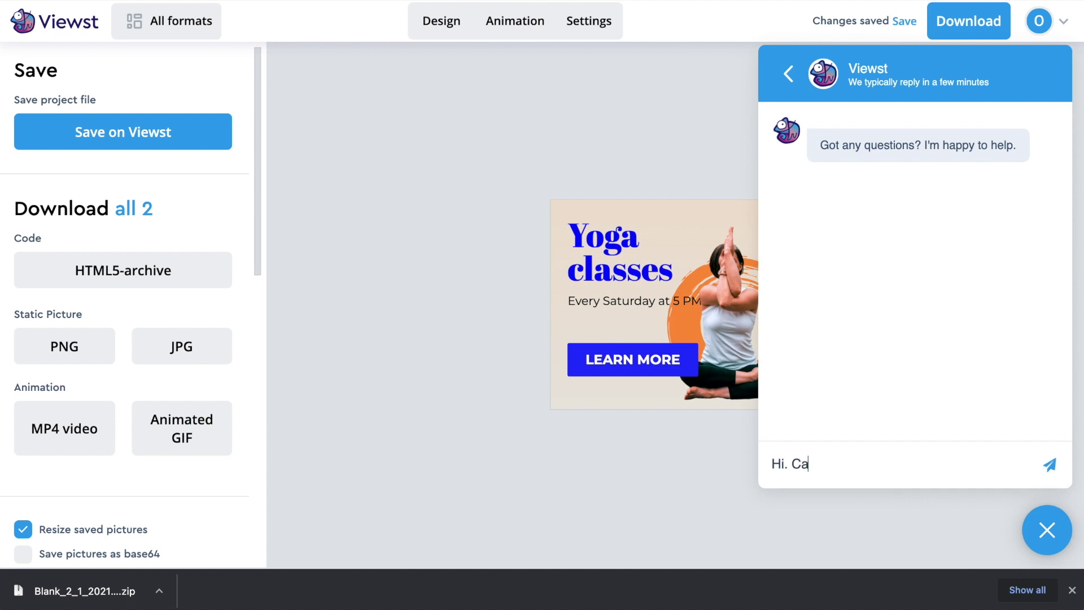